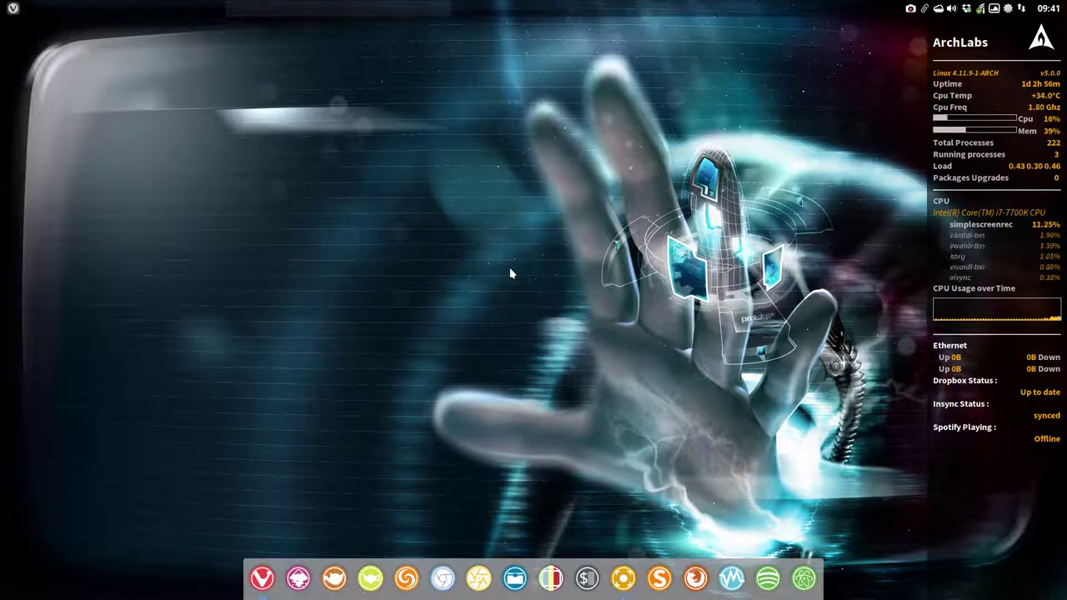
Open the file manager from the desktop right-click menu, then close it again.
right_click(218, 200)
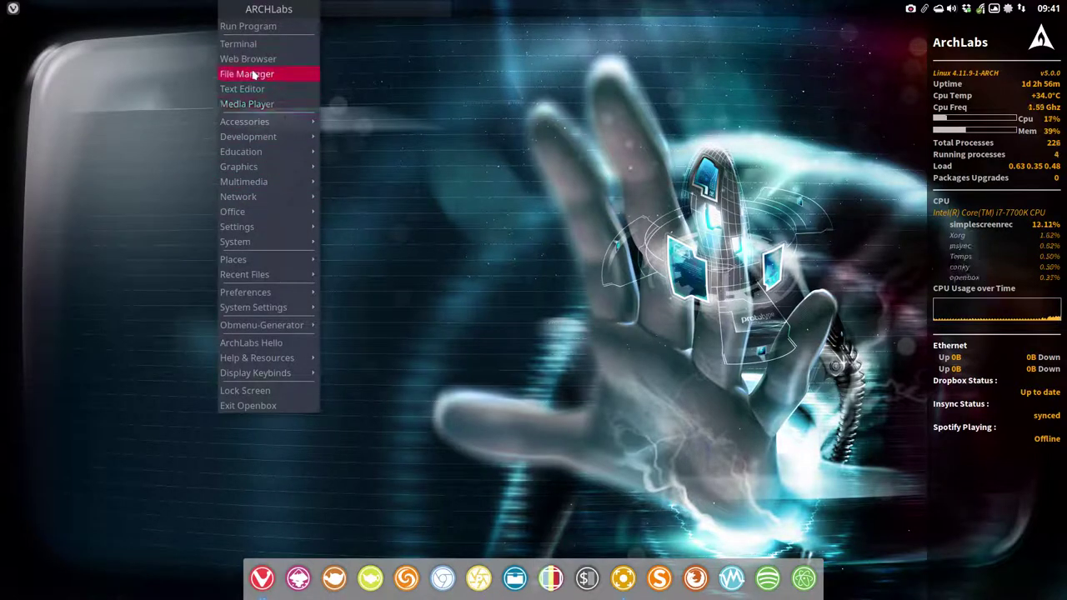
click(254, 75)
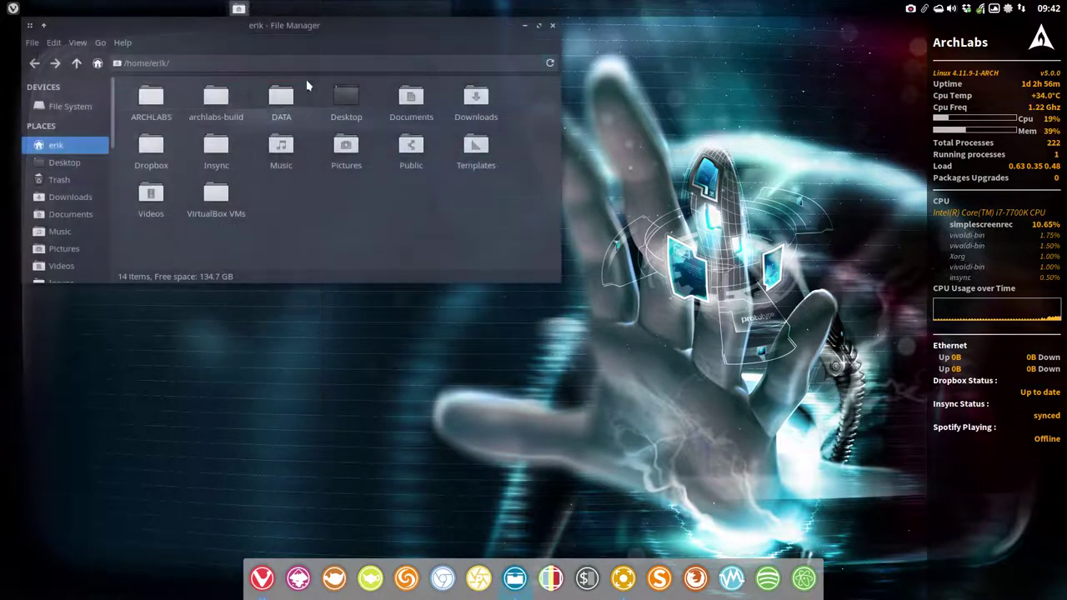
click(551, 28)
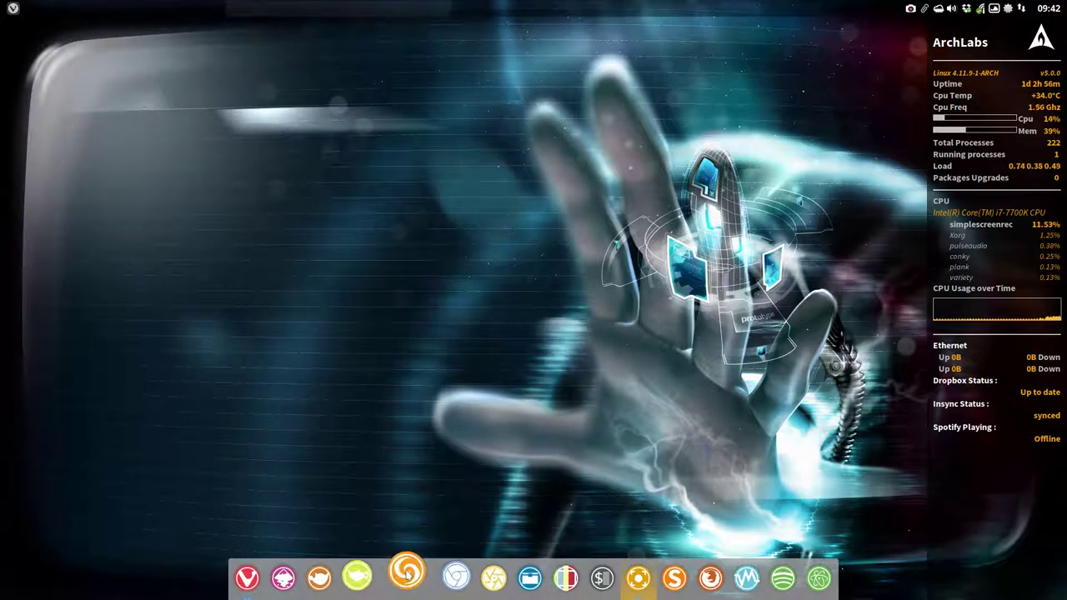
Launch Chromium, search Google for 'sourceforge sardi', and dismiss the privacy consent notice.
click(456, 577)
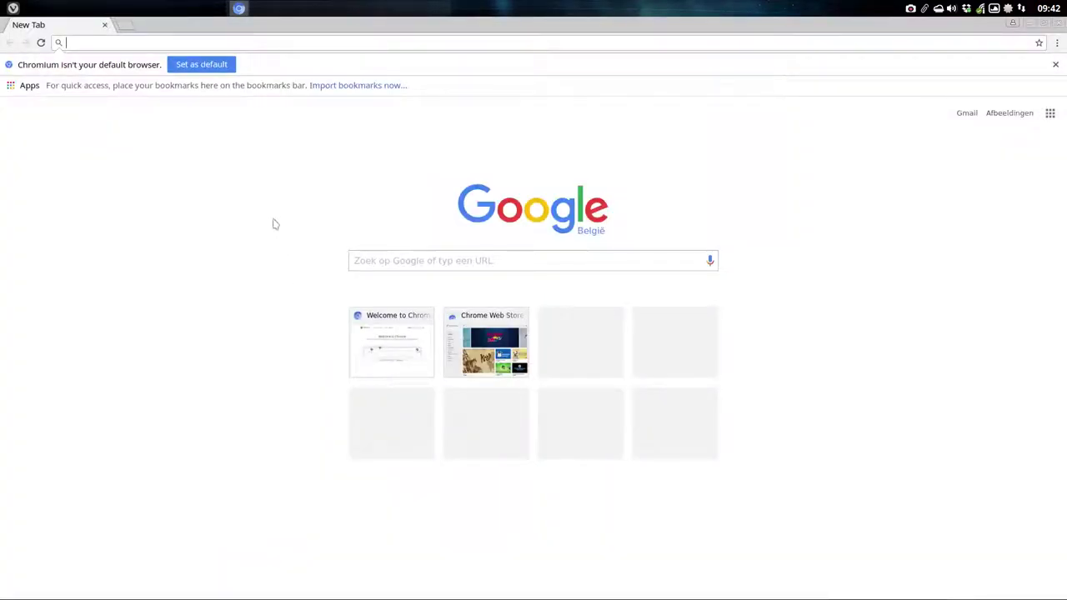
text(sour)
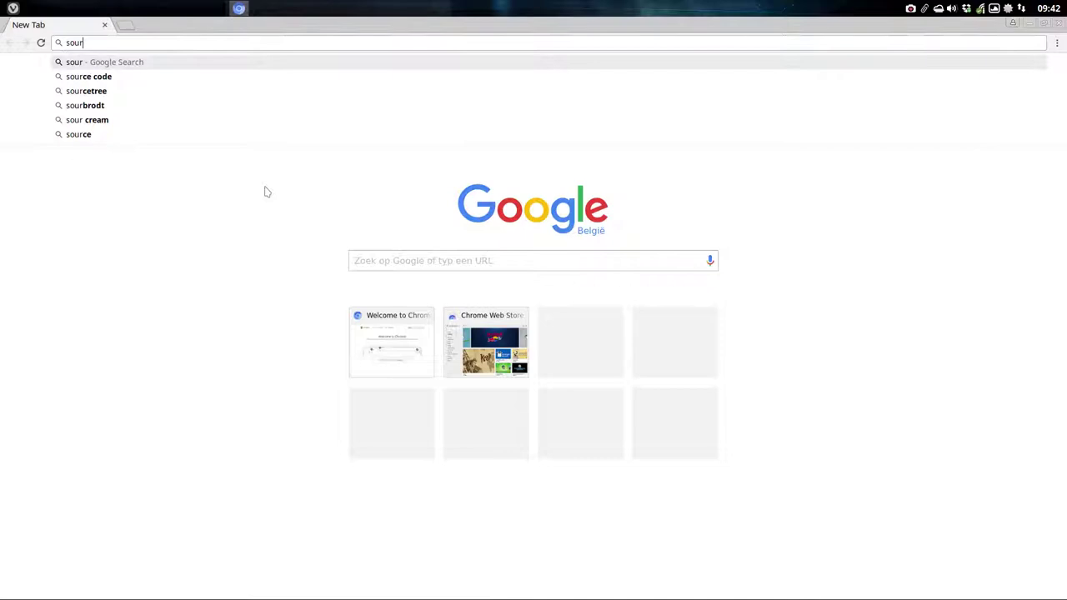
text(ceforge )
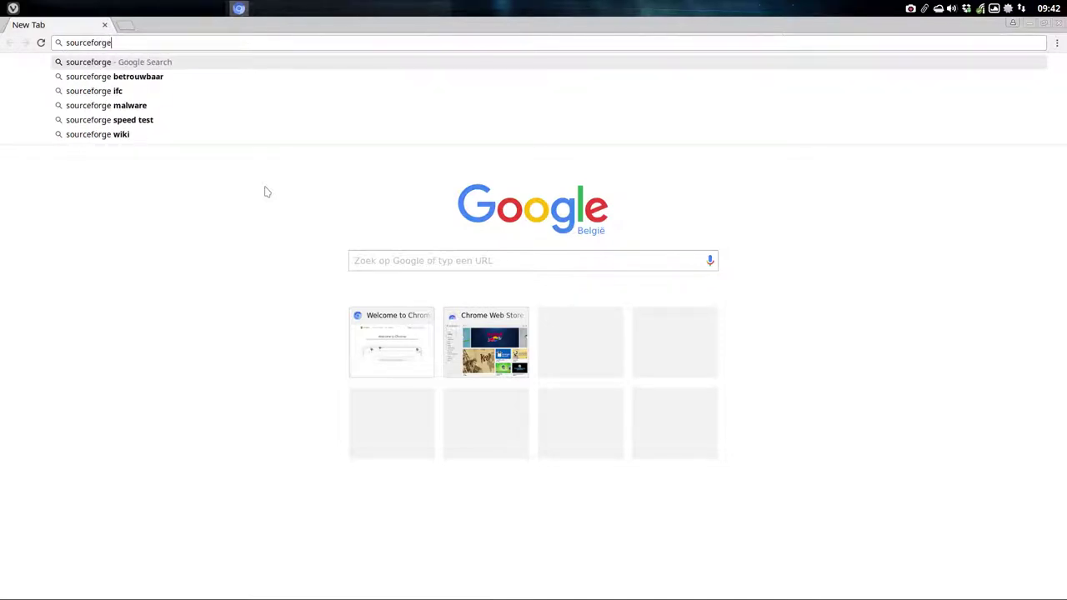
text(sardi)
key(Return)
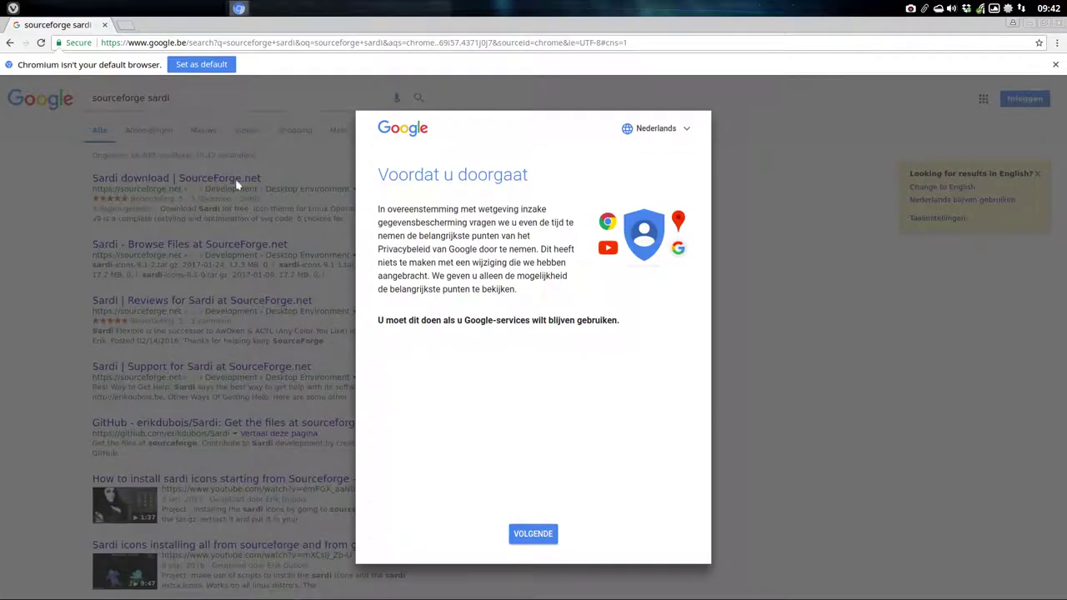
click(549, 533)
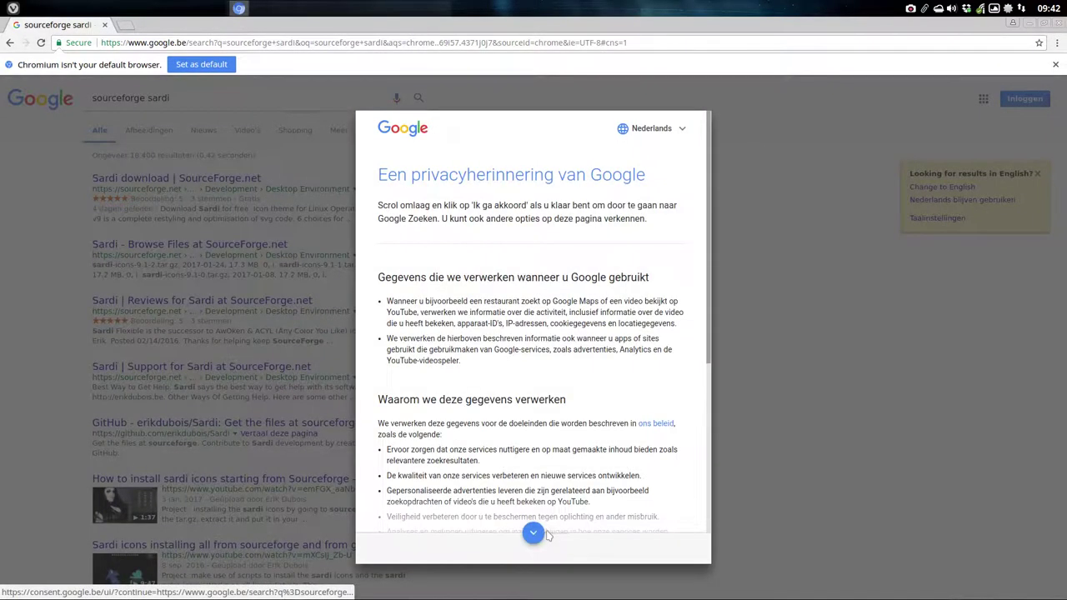
click(542, 534)
click(642, 550)
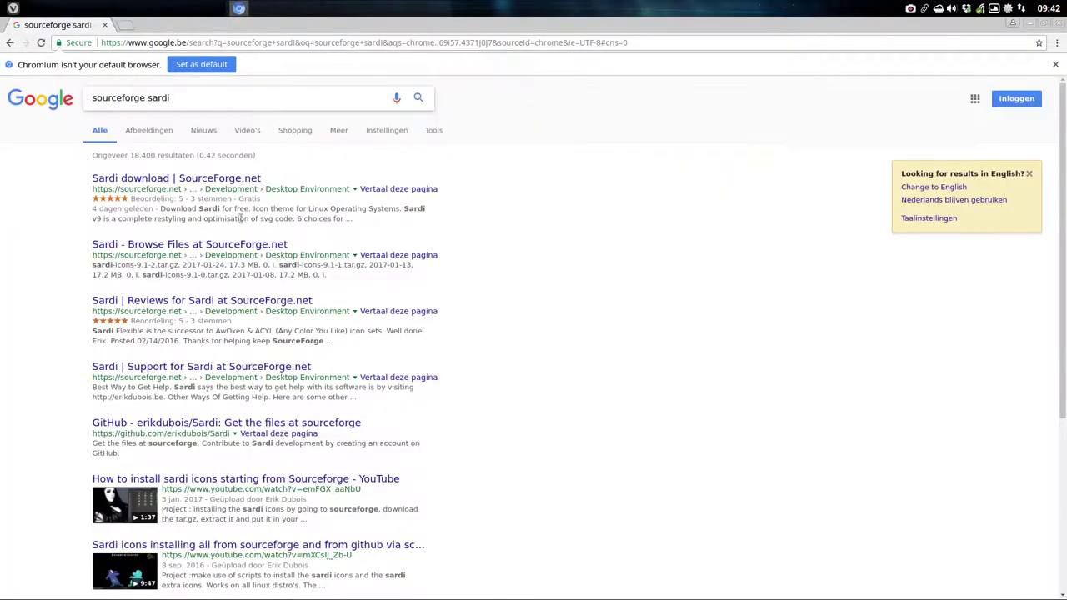
Open the 'Sardi download | SourceForge.net' search result.
click(216, 182)
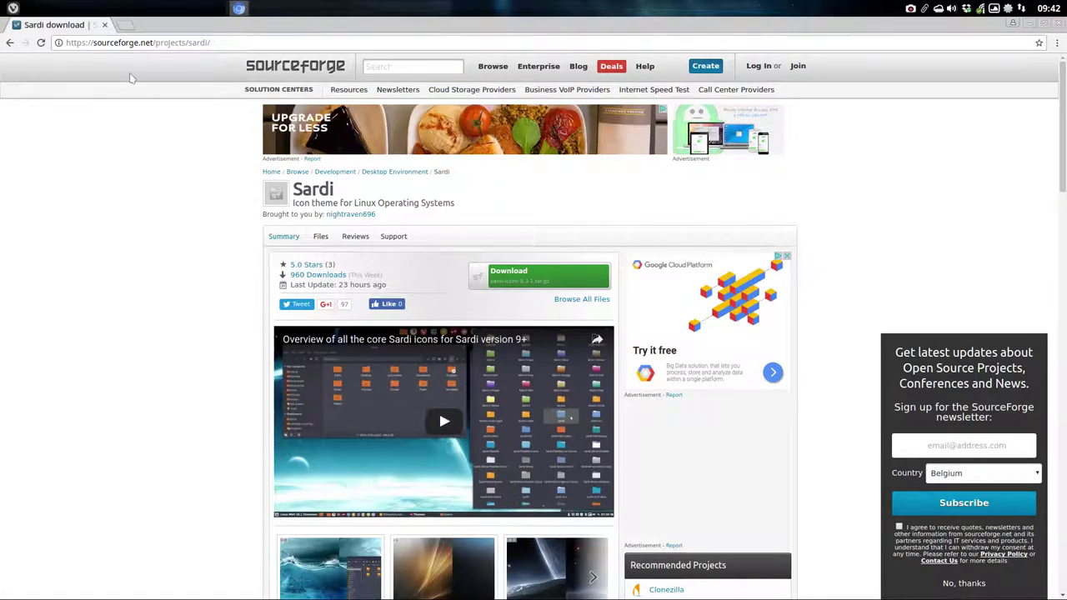
Go to the erikdubois.be website in a new tab.
click(124, 25)
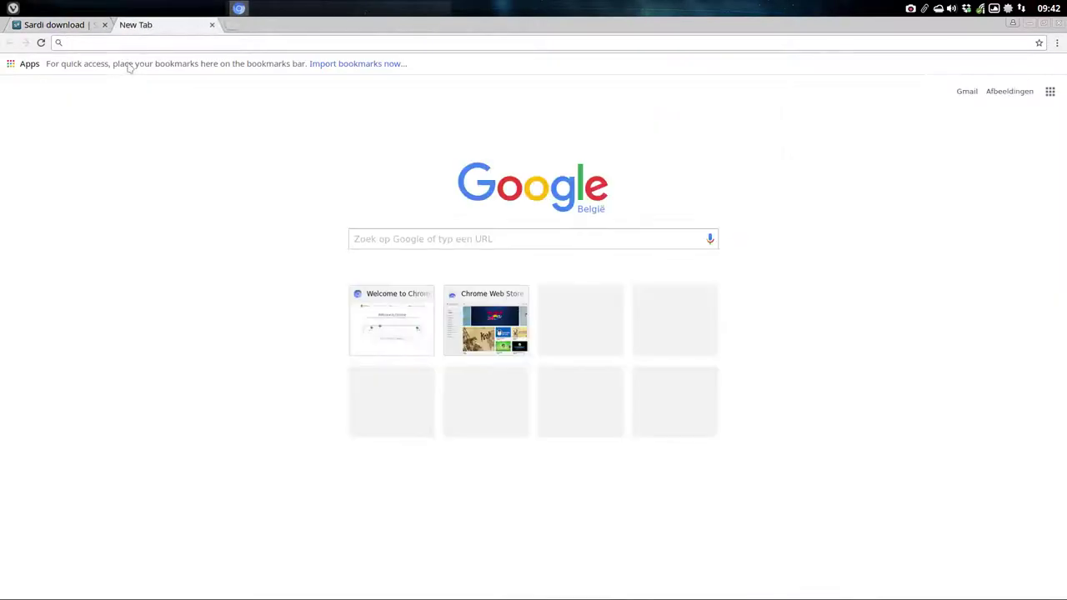
text(erikdubois.)
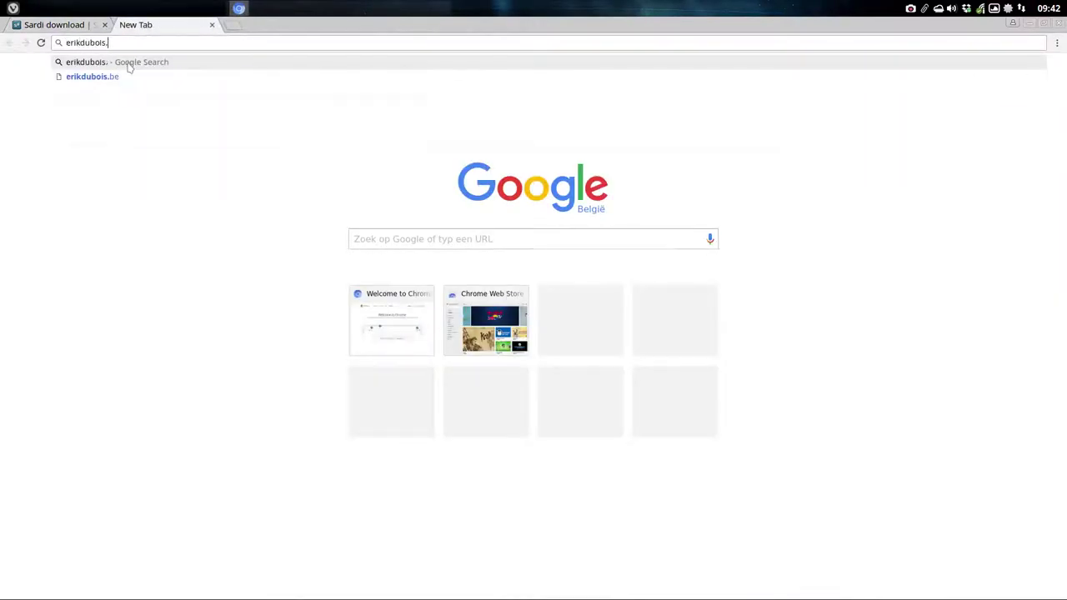
key(Return)
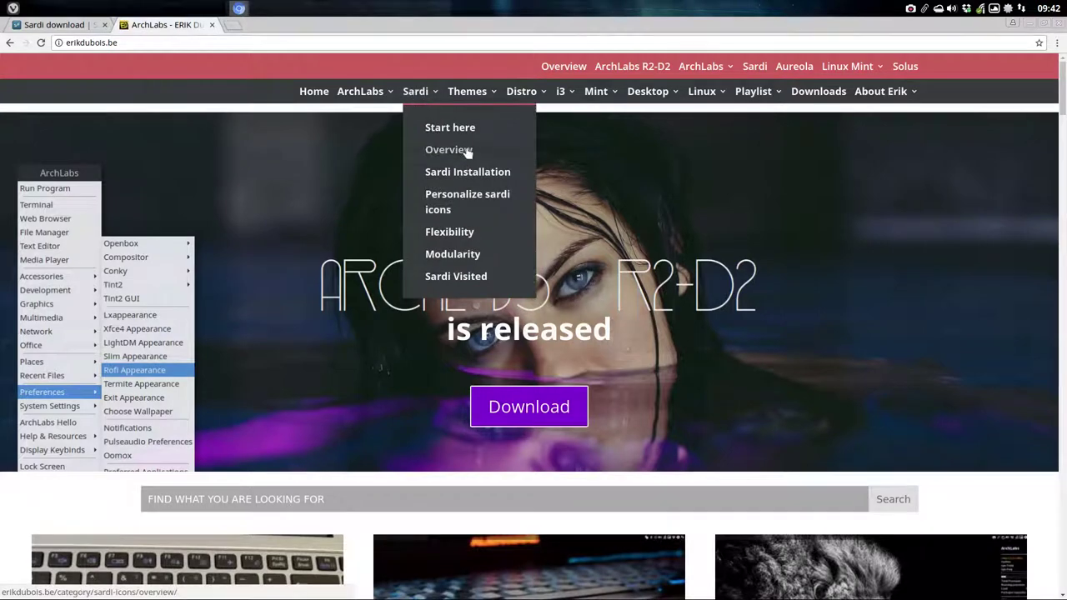
Open the Sardi Overview category and the Sardi icons version 9 overview article.
click(467, 150)
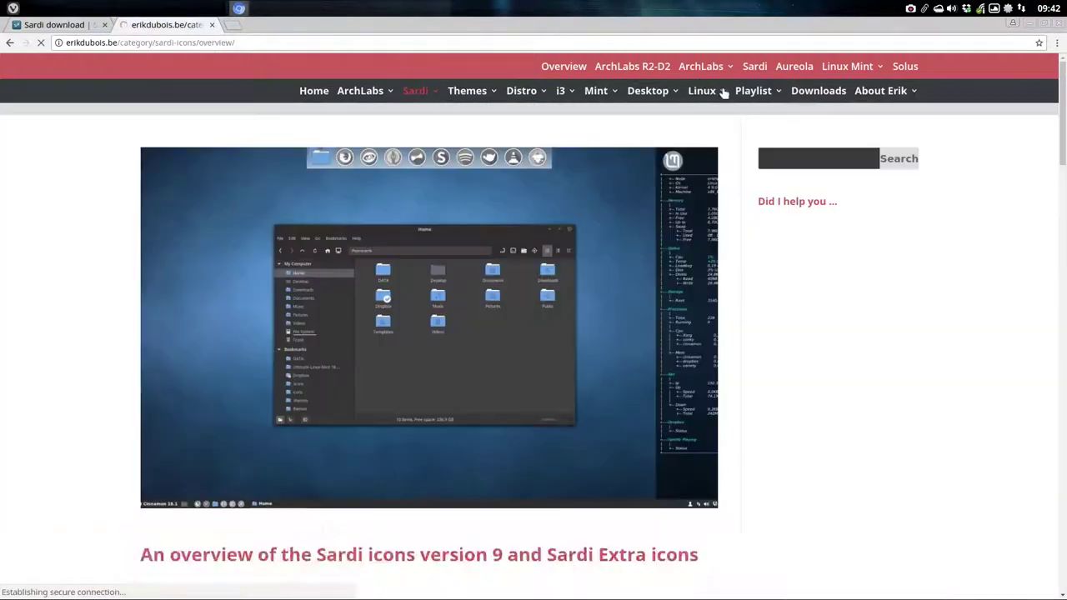
scroll(486, 375, down, 5)
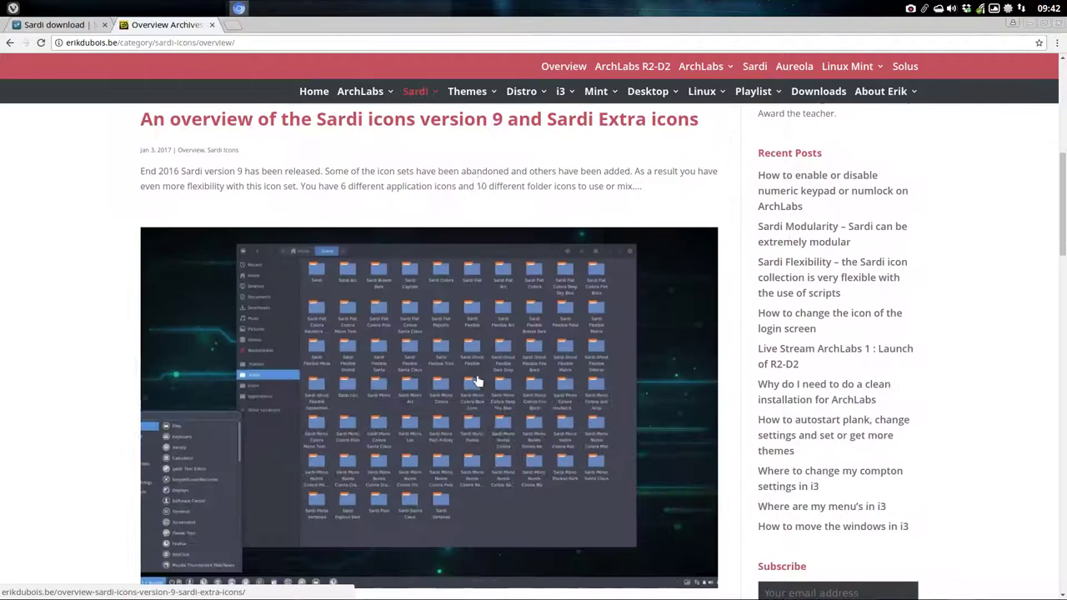
scroll(478, 381, down, 4)
scroll(476, 381, up, 7)
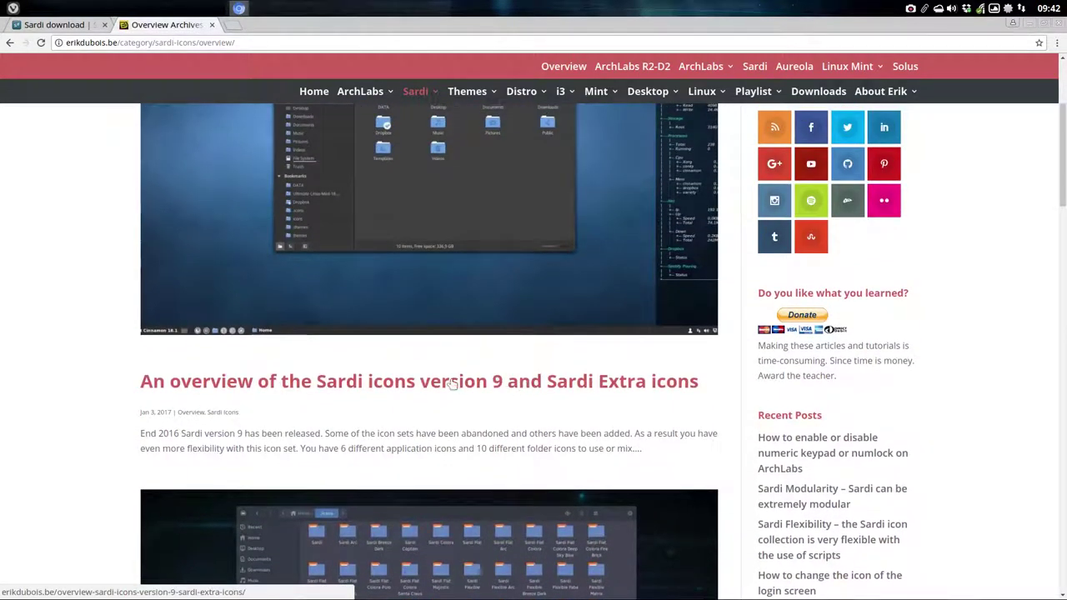
click(450, 383)
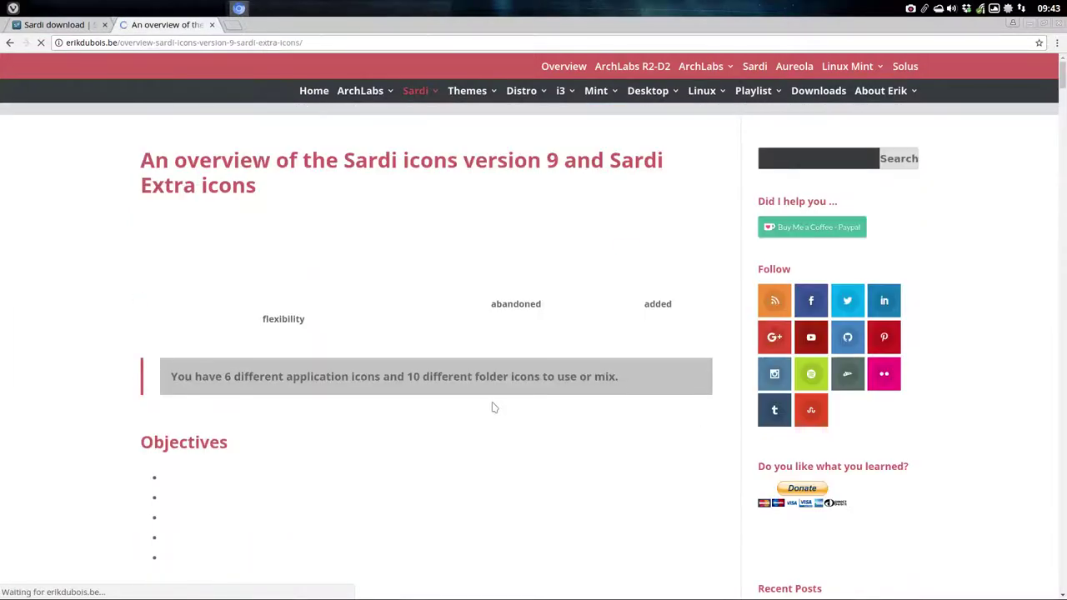
scroll(374, 439, down, 3)
scroll(392, 424, down, 3)
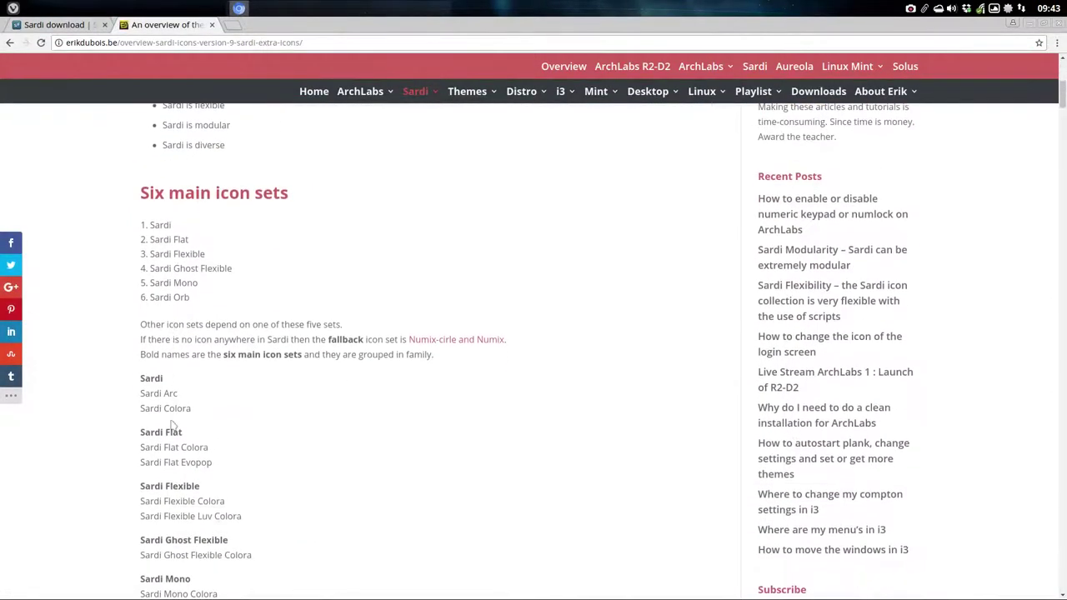
drag(195, 299, 142, 225)
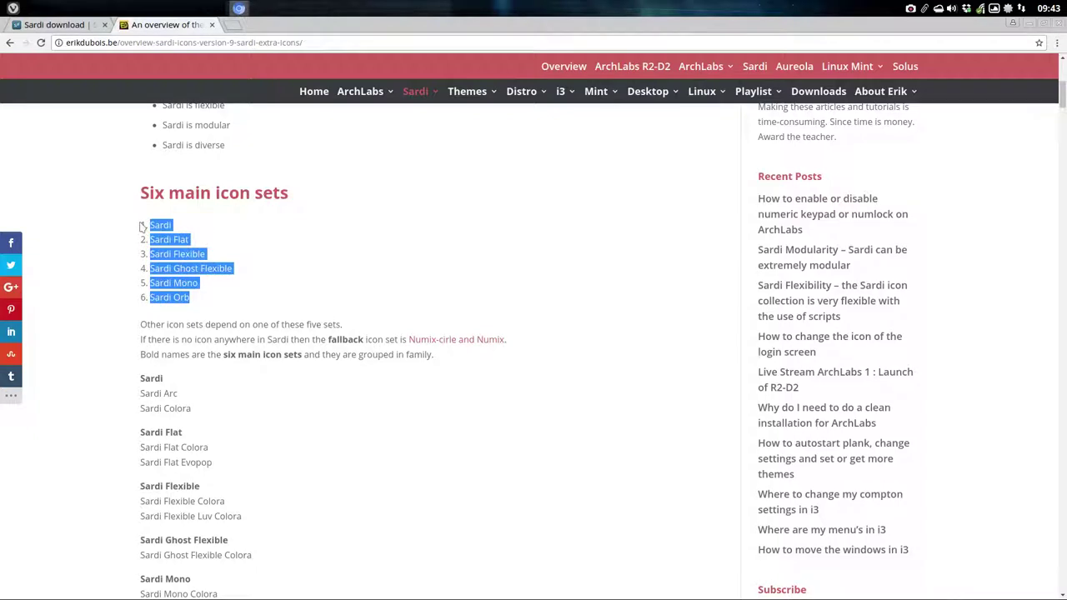
click(200, 308)
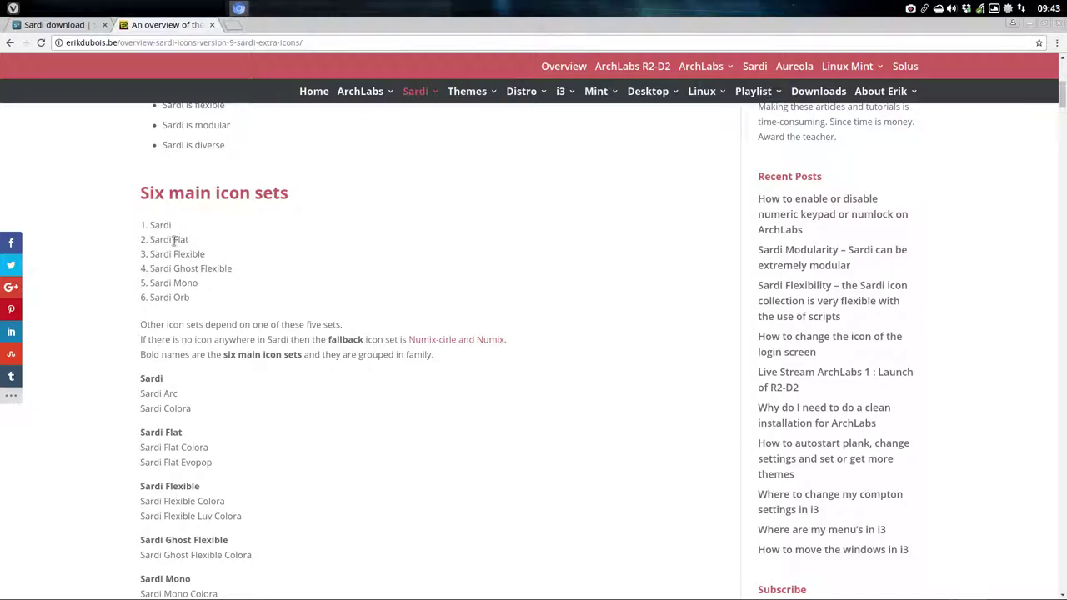
mouse_move(174, 239)
mouse_down()
mouse_move(199, 240)
mouse_move(234, 268)
mouse_up()
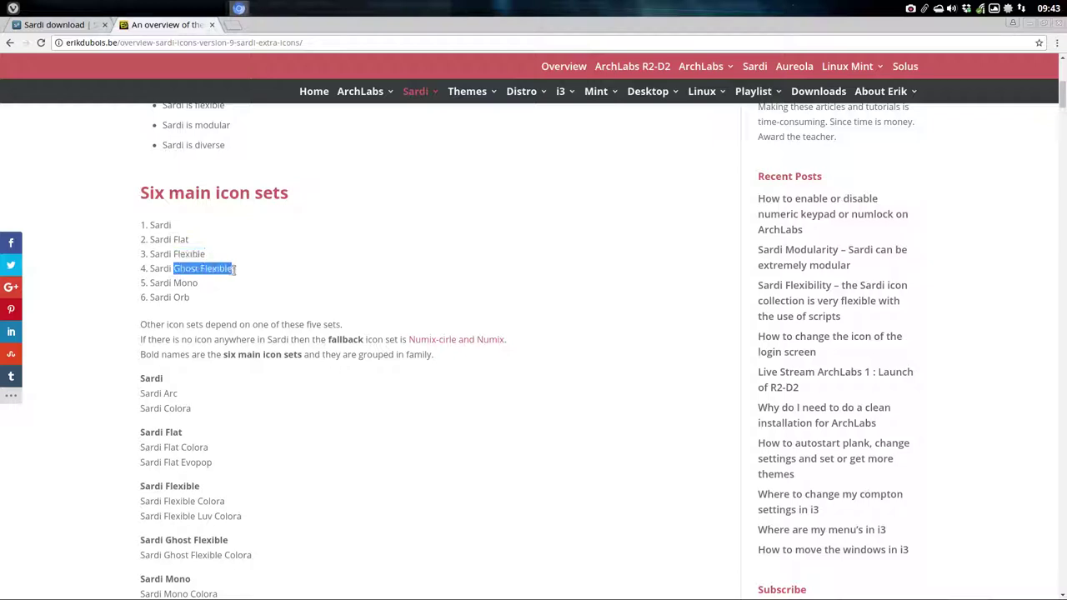
drag(172, 283, 245, 297)
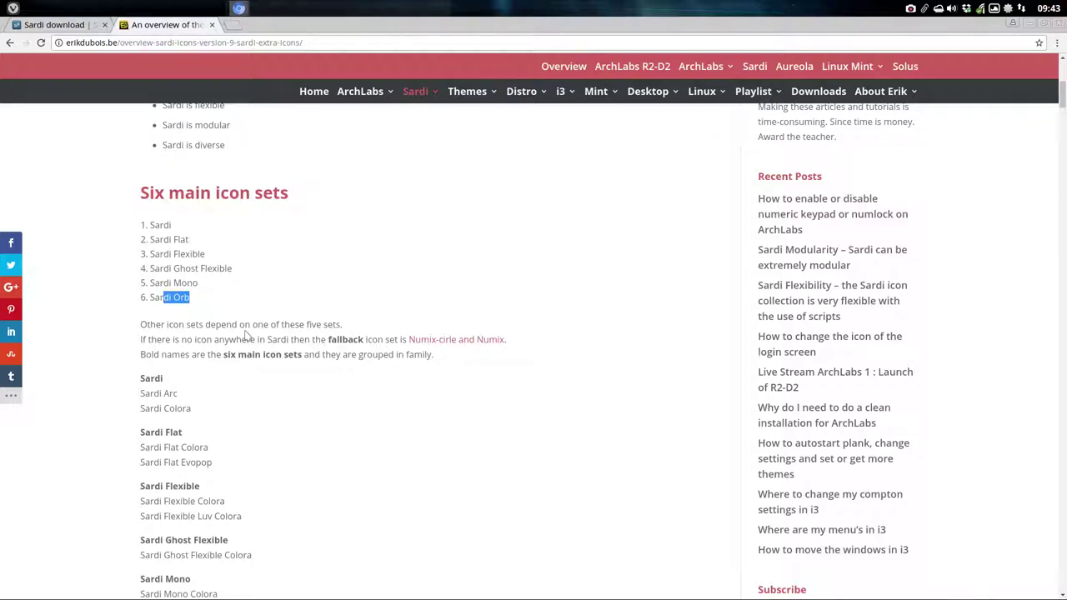
scroll(234, 332, down, 4)
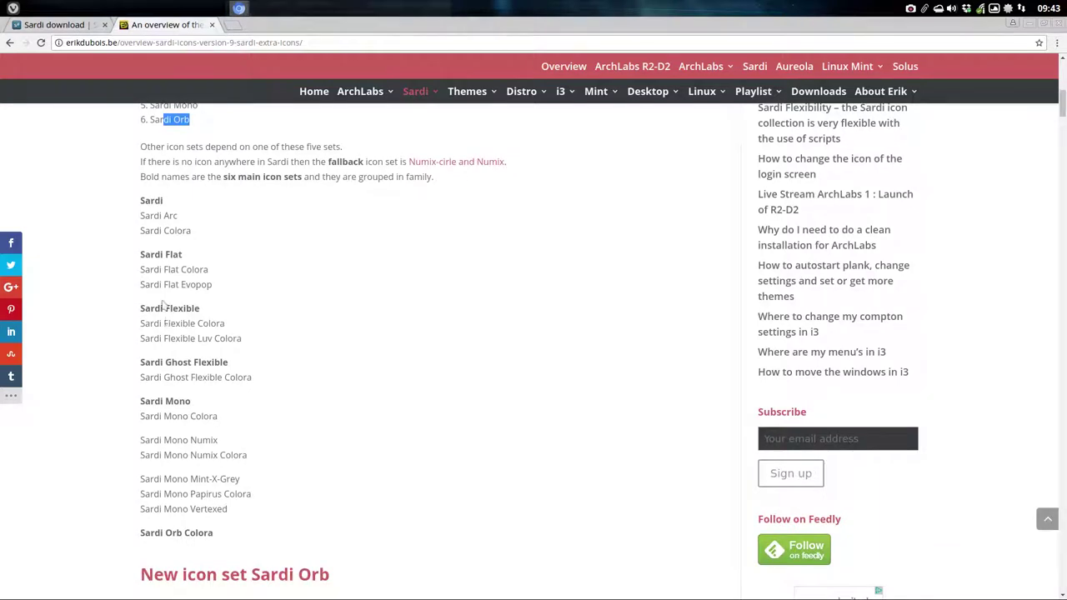
drag(169, 216, 191, 217)
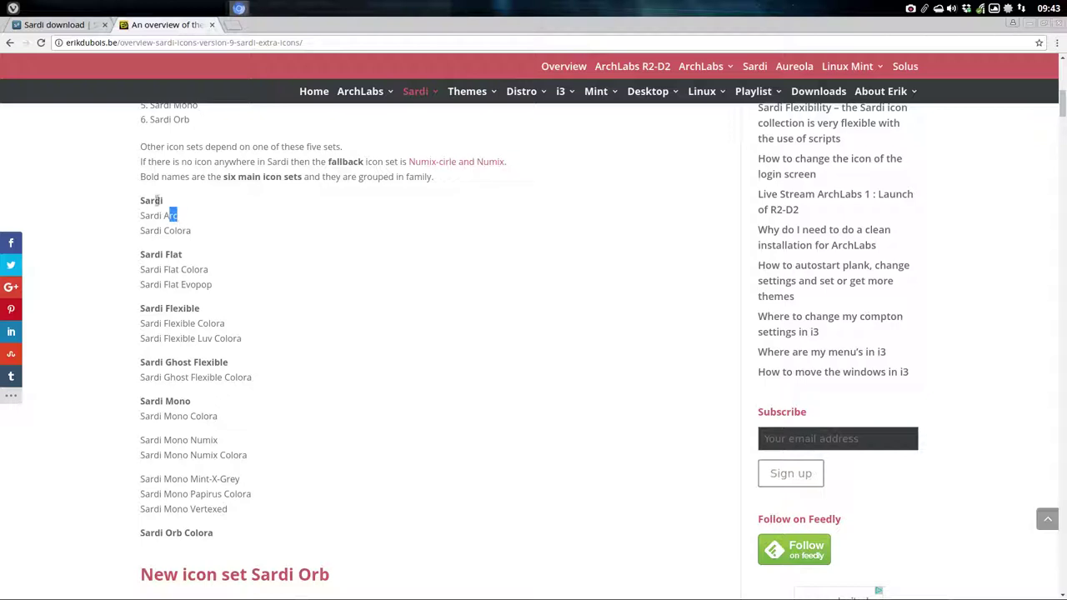
click(167, 213)
double_click(165, 215)
double_click(166, 231)
scroll(215, 275, up, 2)
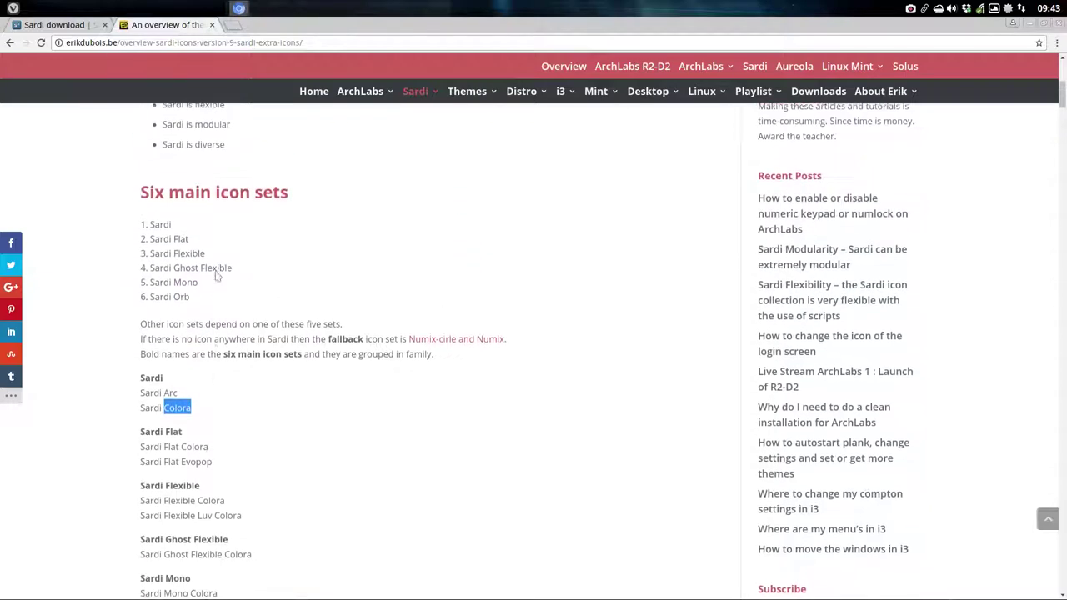
scroll(250, 271, up, 3)
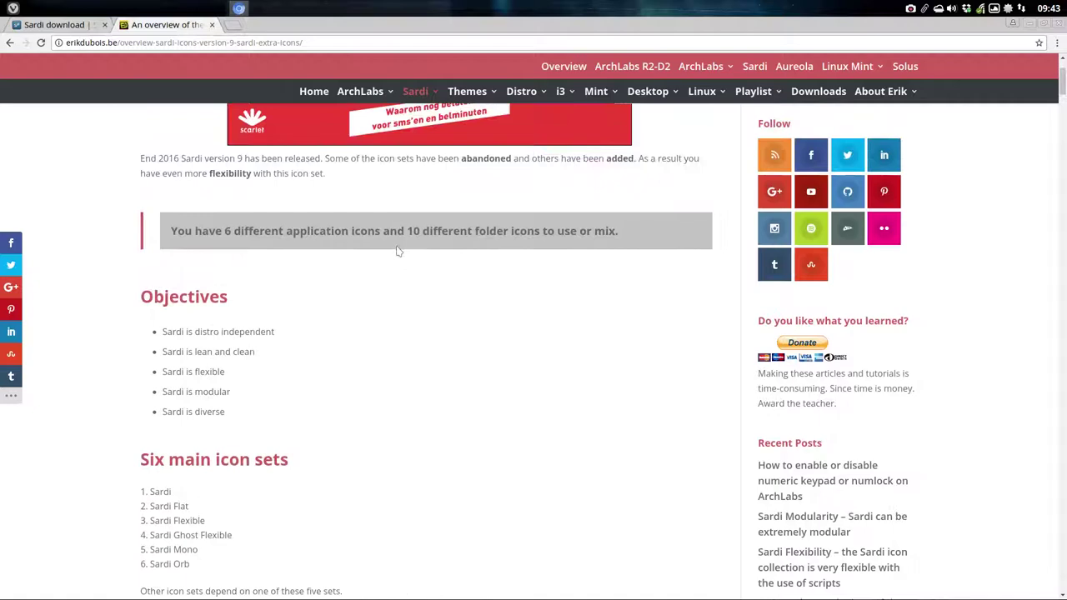
drag(408, 231, 423, 231)
Select the icon set list from Sardi Orb Colora up to Sardi.
scroll(386, 352, down, 3)
scroll(386, 353, down, 3)
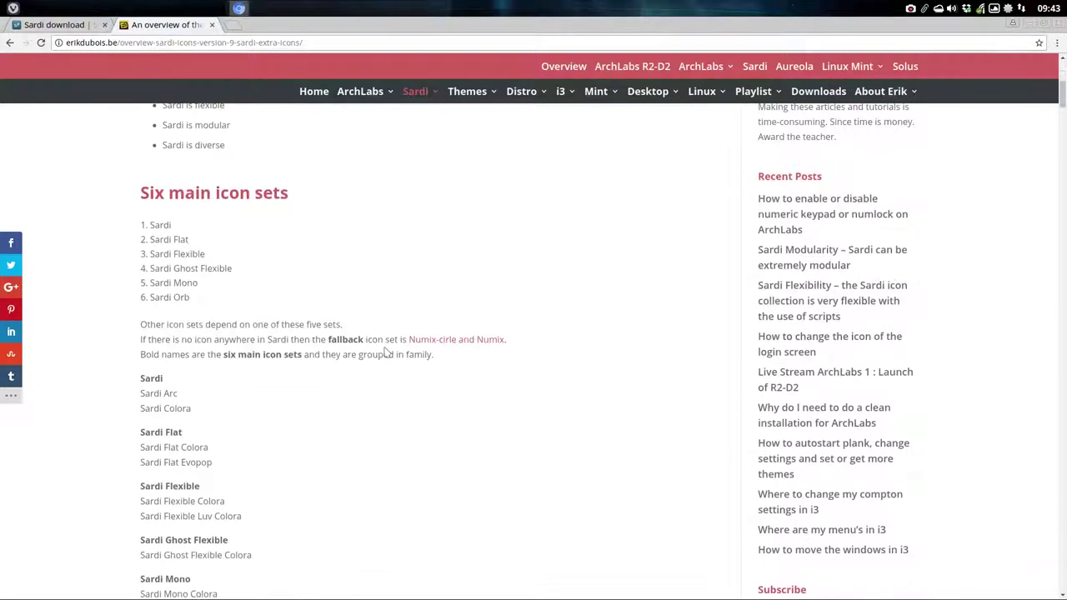
scroll(386, 352, down, 2)
scroll(386, 353, down, 1)
scroll(386, 353, down, 2)
scroll(386, 352, down, 1)
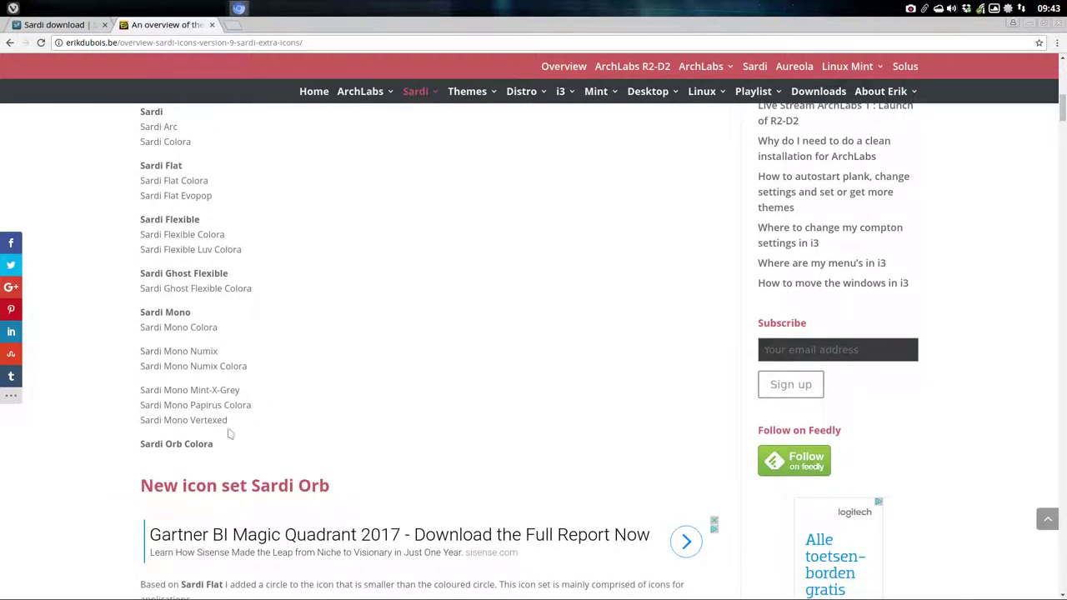
mouse_move(218, 449)
mouse_down()
mouse_move(123, 350)
mouse_move(125, 274)
mouse_up()
Scroll down to the overview of all Sardi and Sardi Extra folders.
scroll(125, 273, up, 2)
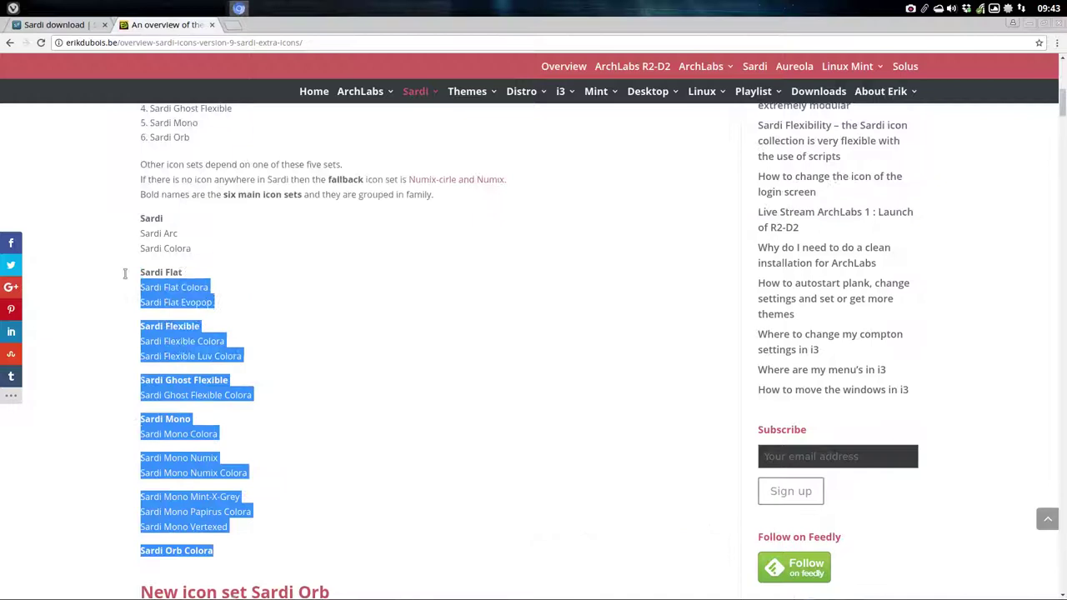
scroll(125, 273, up, 2)
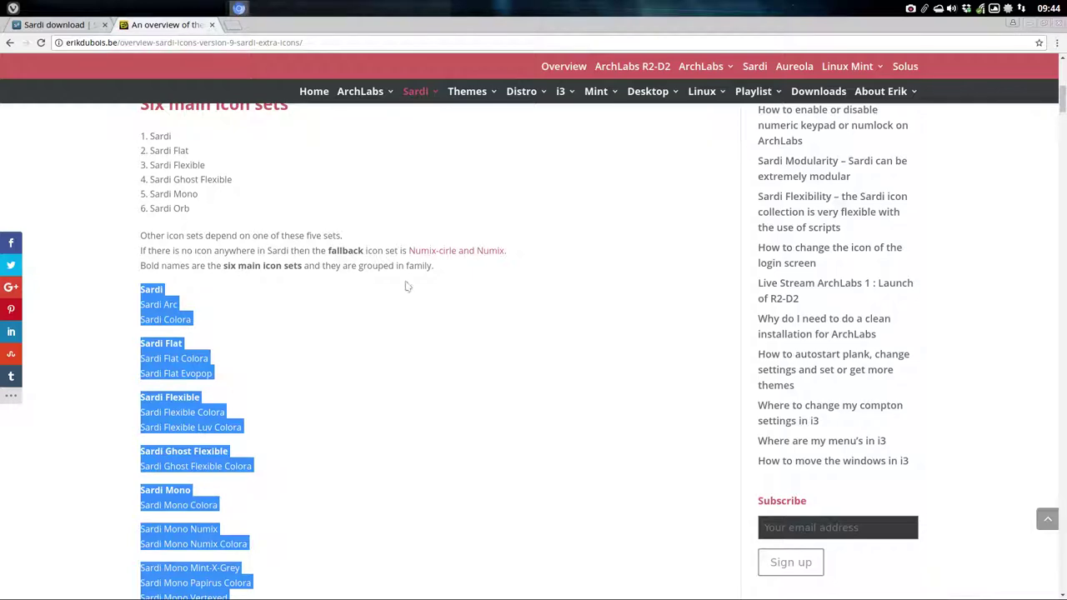
scroll(381, 314, up, 3)
scroll(384, 324, up, 2)
scroll(384, 324, up, 1)
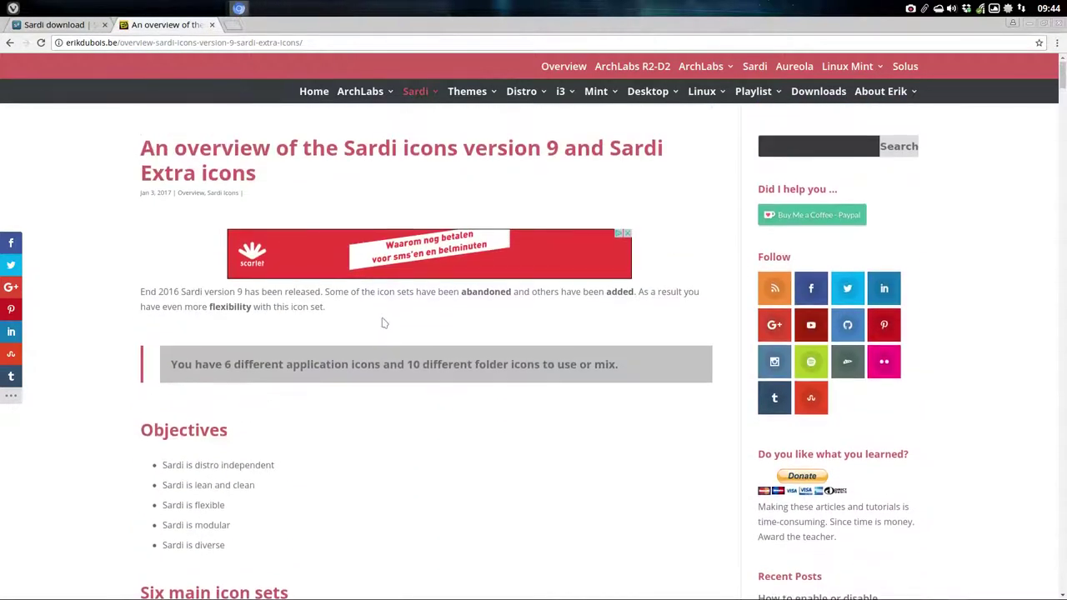
scroll(383, 324, down, 3)
scroll(384, 324, up, 2)
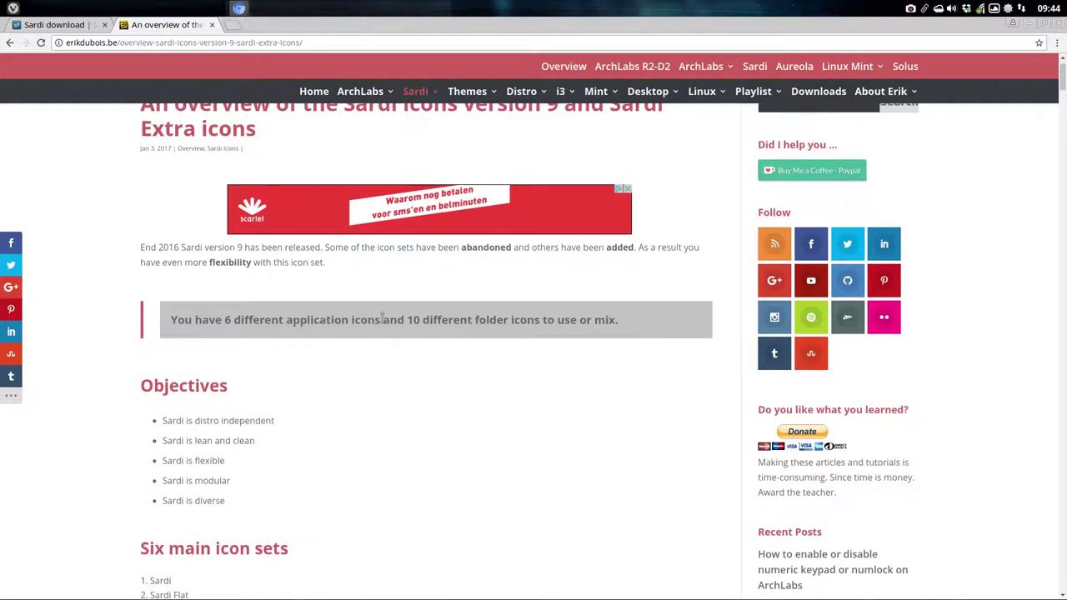
scroll(382, 318, down, 3)
scroll(383, 321, down, 2)
scroll(383, 322, down, 2)
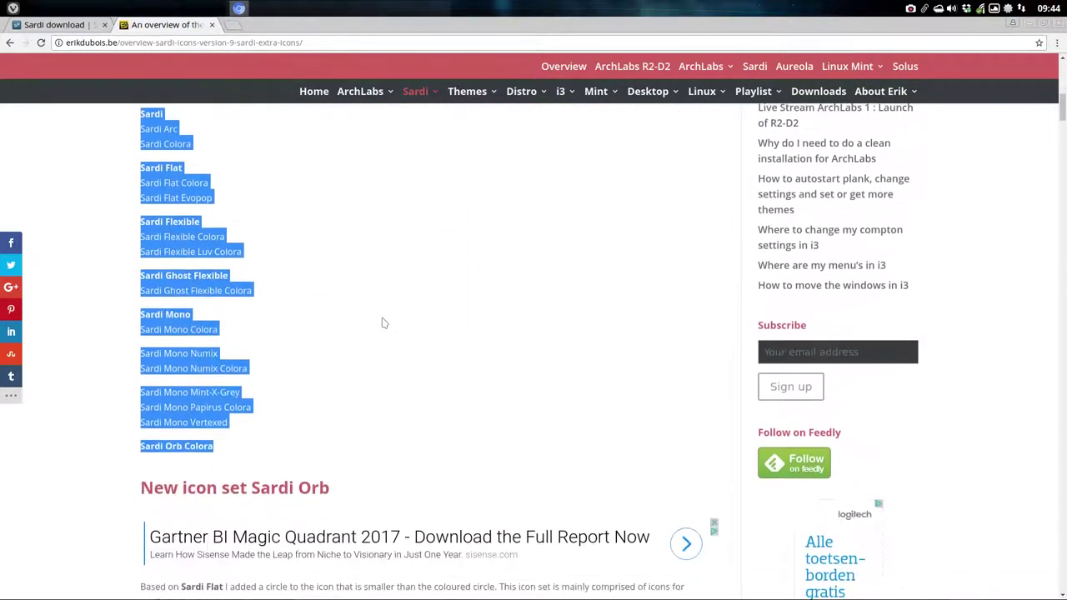
scroll(384, 323, down, 4)
scroll(383, 324, down, 1)
scroll(383, 323, down, 1)
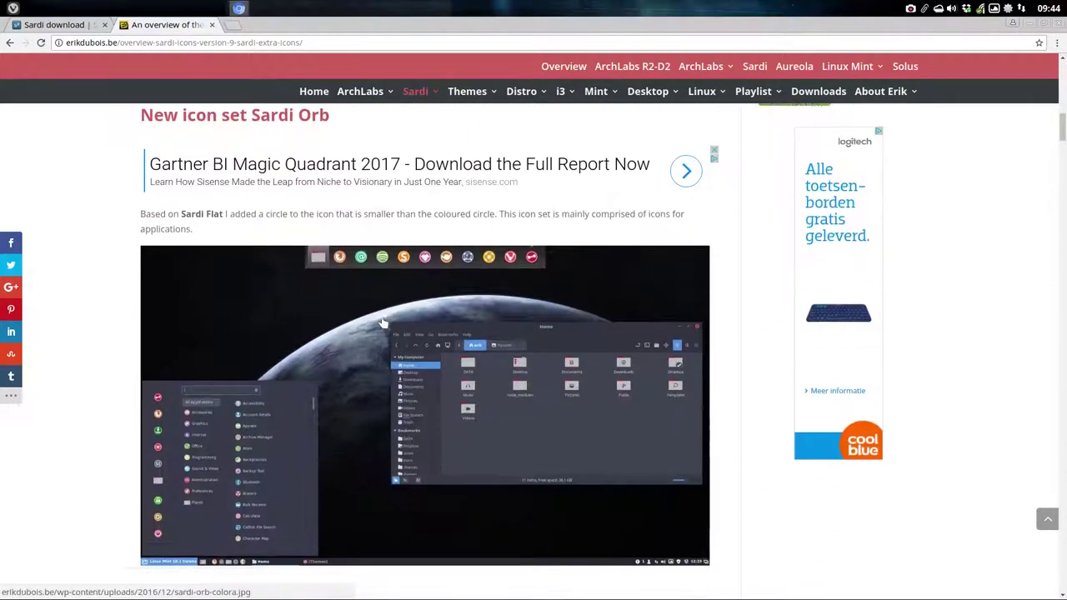
scroll(383, 324, down, 3)
scroll(383, 323, down, 3)
scroll(381, 321, down, 5)
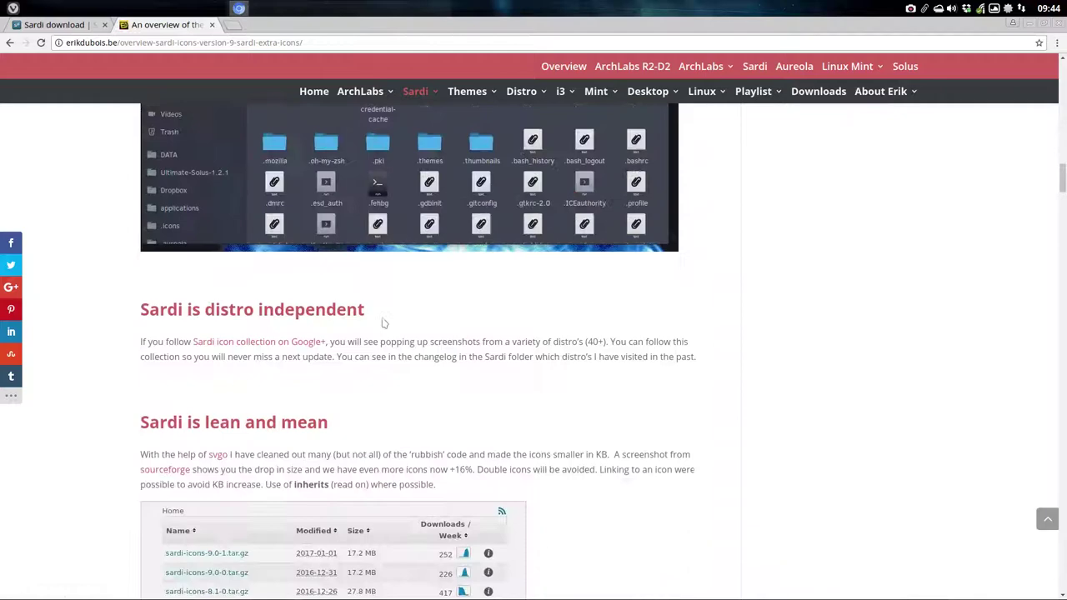
scroll(386, 316, up, 3)
Highlight 'Sardi Extra' in the folders heading, view the GIF, then return to the article top.
drag(450, 175, 528, 176)
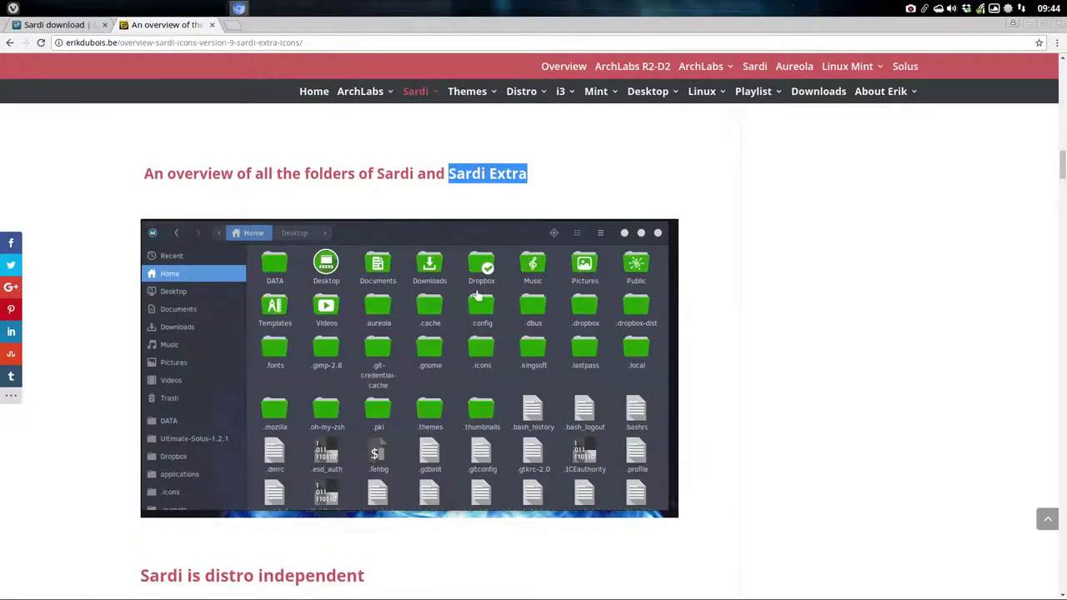
scroll(389, 357, down, 1)
scroll(389, 357, down, 1)
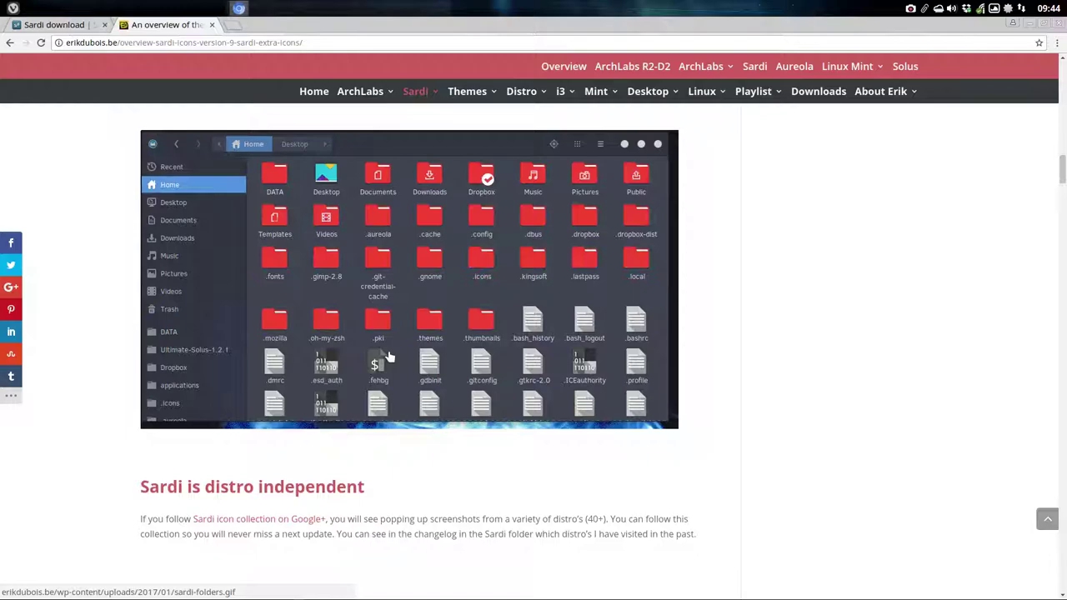
scroll(388, 357, down, 3)
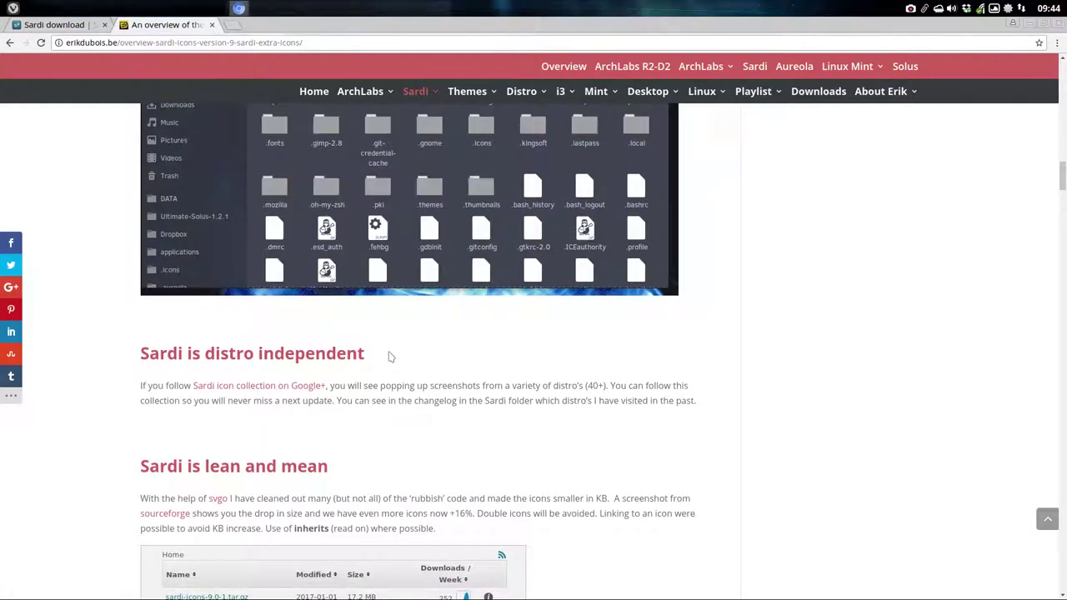
scroll(389, 357, up, 10)
scroll(389, 356, up, 2)
scroll(389, 357, up, 5)
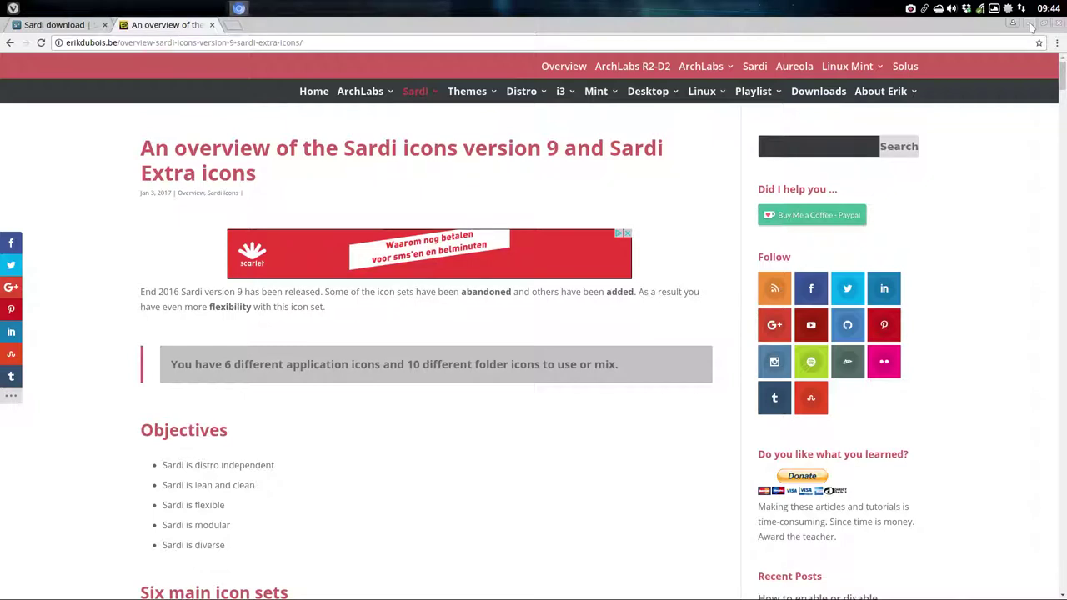
mouse_move(415, 91)
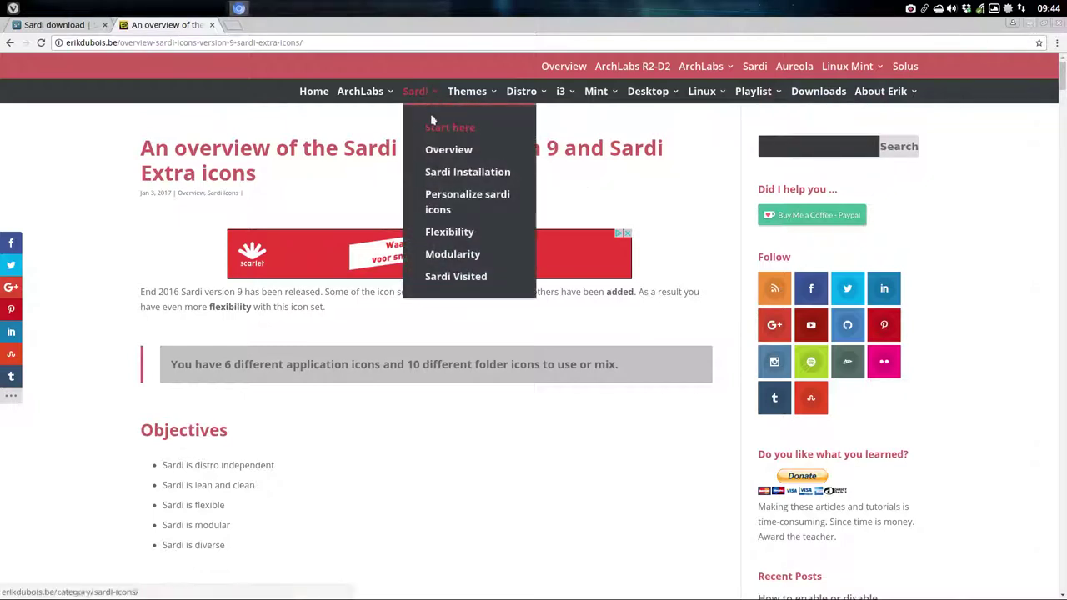
Open the Sardi Modularity archive and browse posts like Numix Circle Arc, Orb Numix, Polo.
click(452, 254)
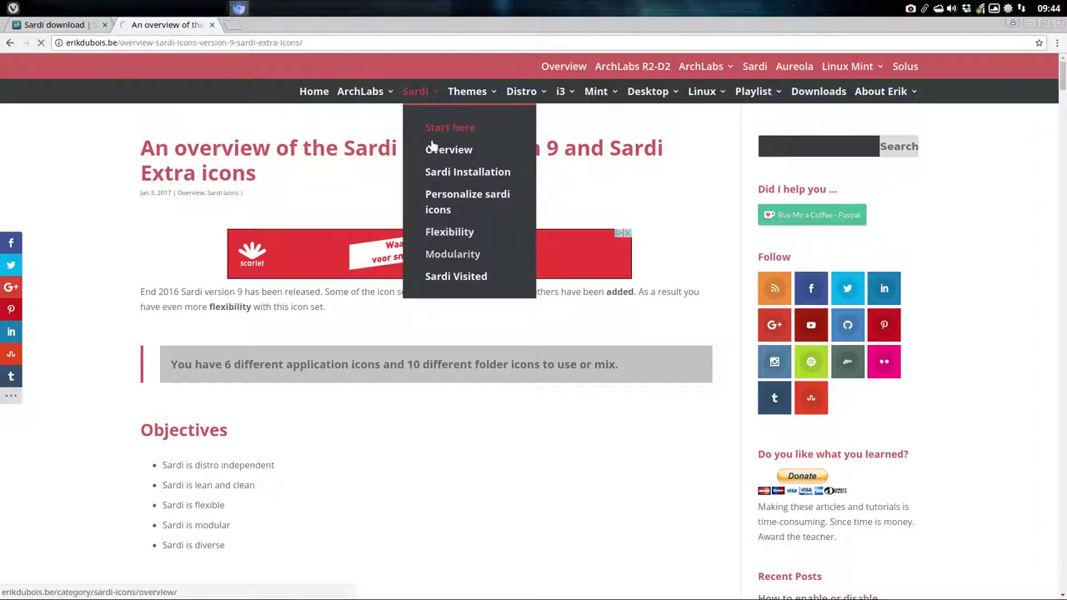
scroll(136, 326, down, 5)
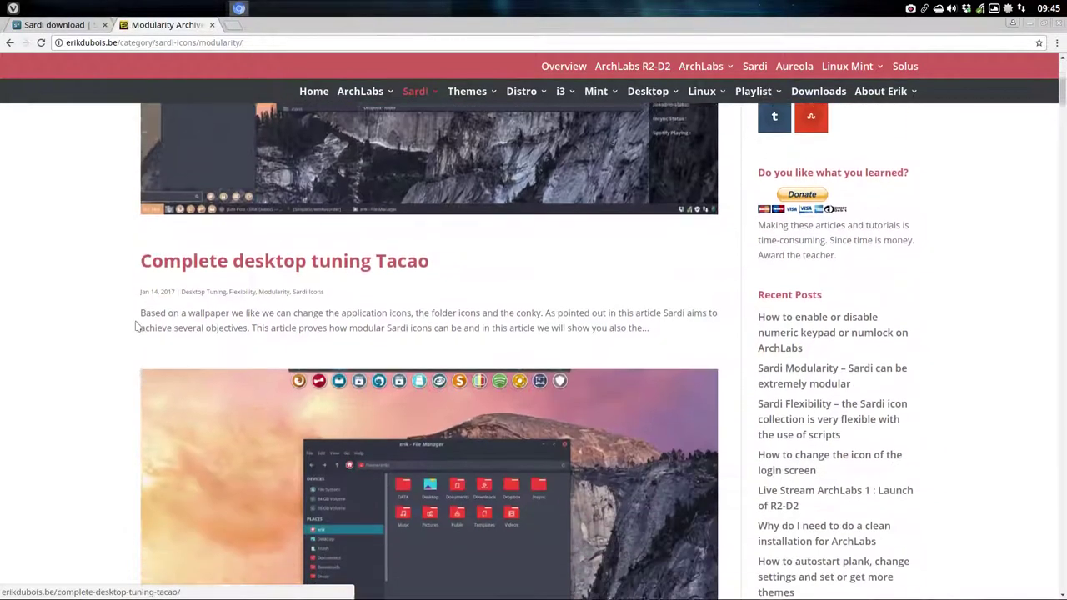
scroll(136, 326, down, 2)
scroll(210, 260, up, 2)
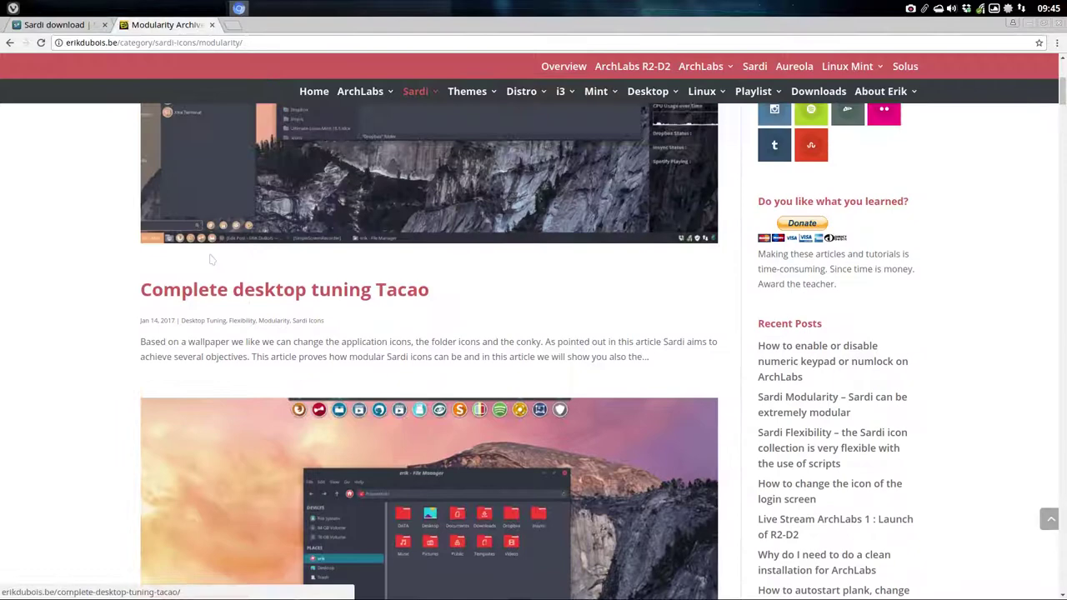
scroll(118, 389, down, 3)
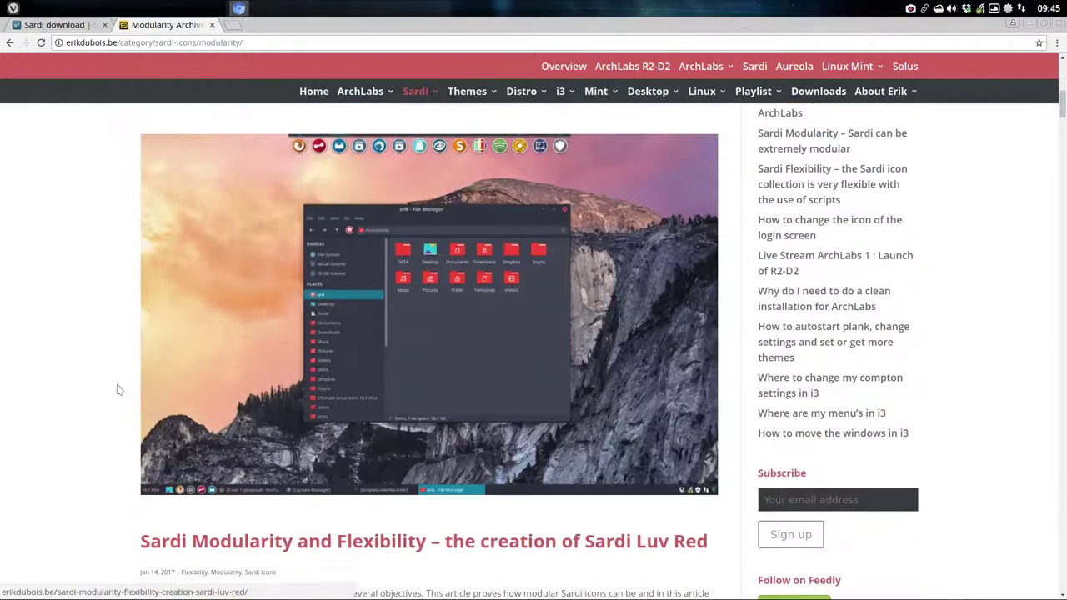
scroll(118, 389, down, 2)
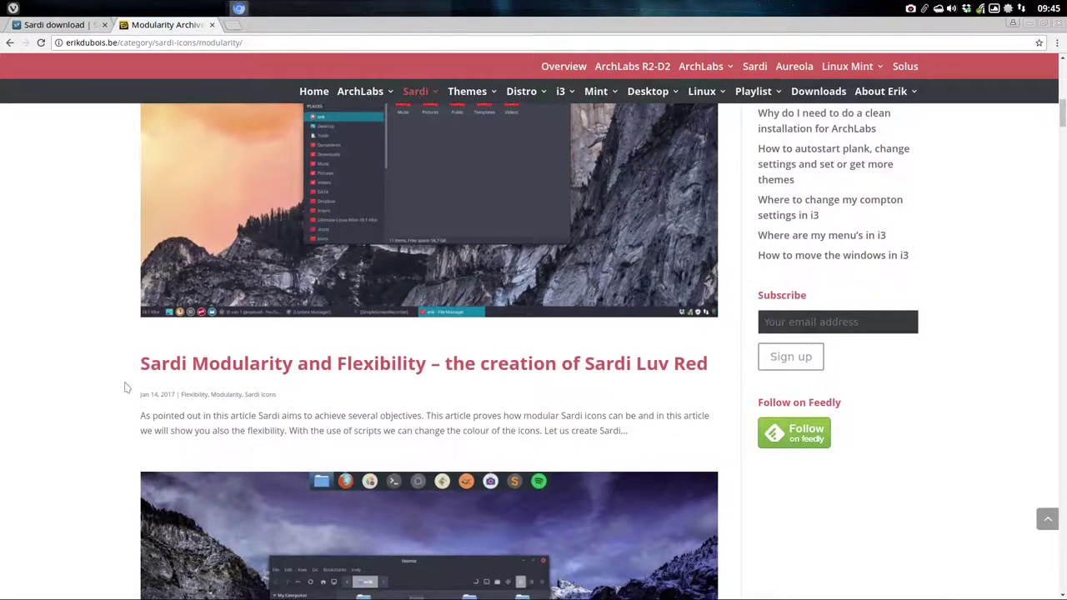
scroll(267, 380, down, 3)
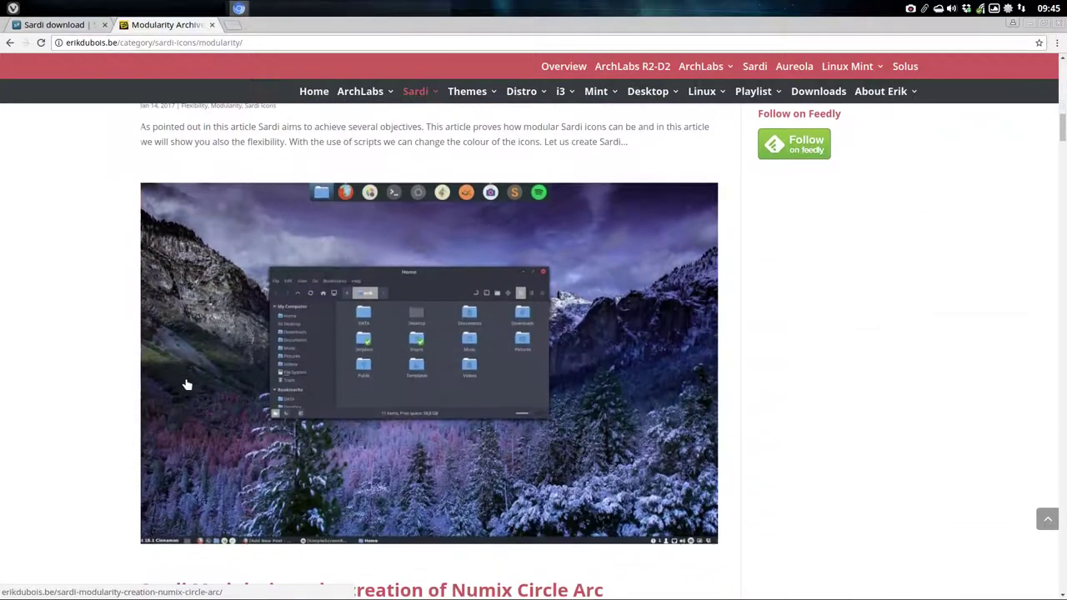
scroll(158, 375, down, 2)
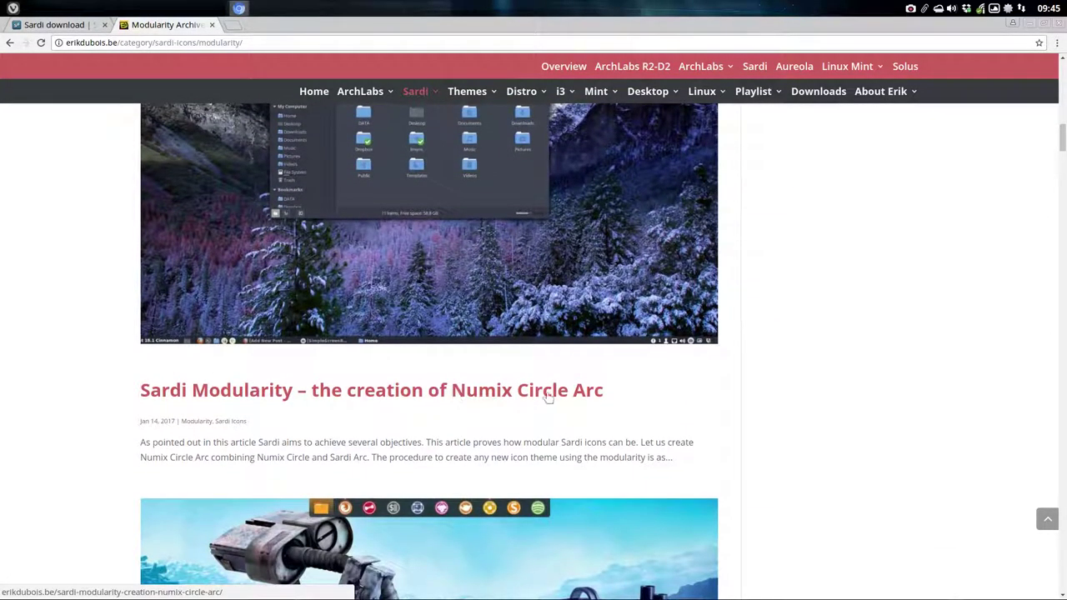
scroll(548, 392, down, 3)
scroll(131, 355, down, 2)
scroll(131, 357, down, 2)
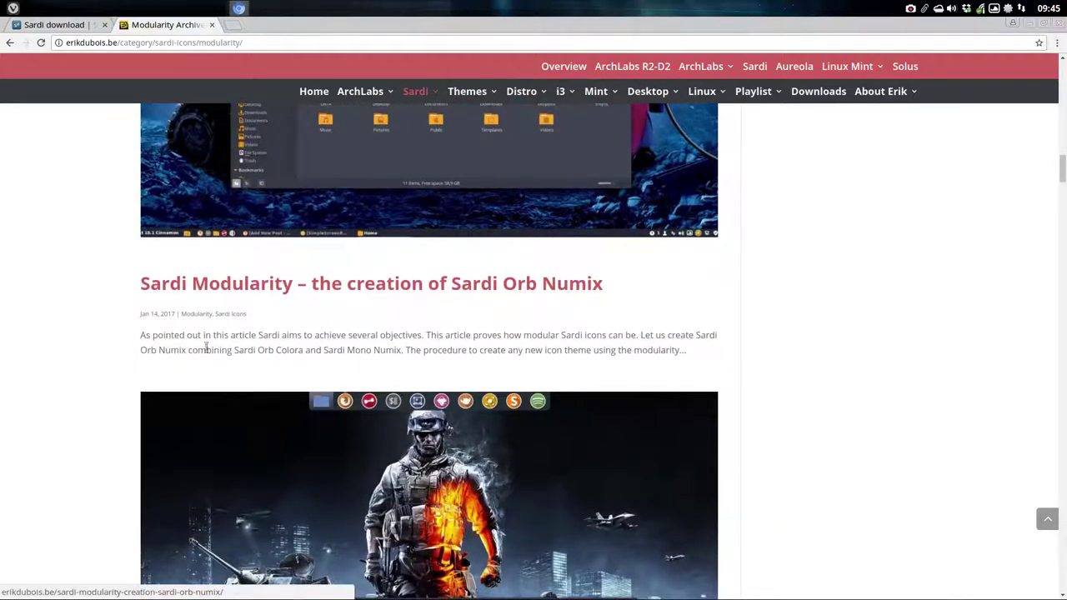
scroll(119, 365, down, 3)
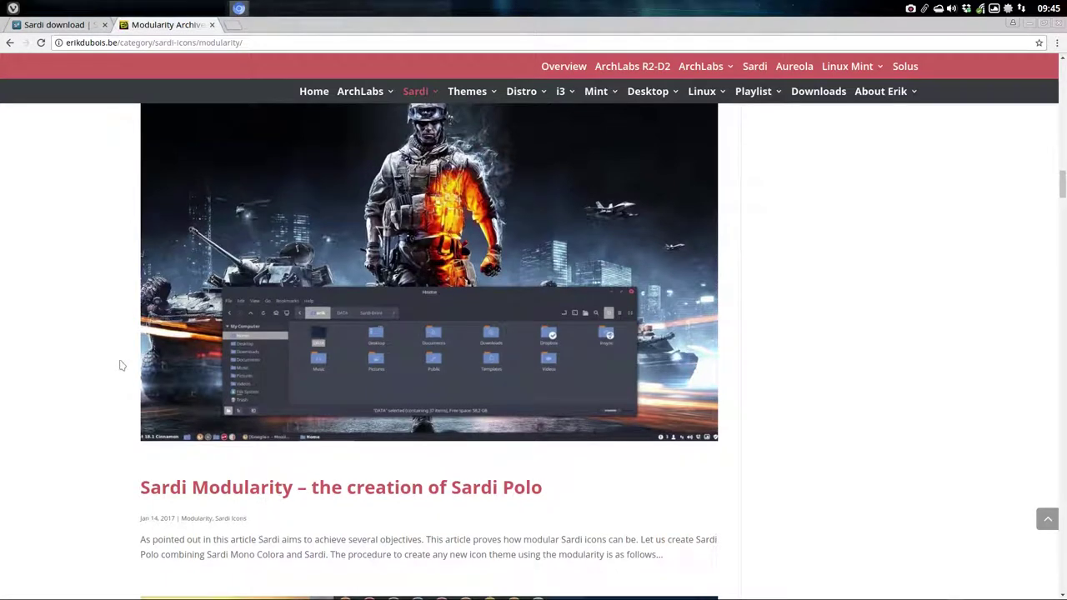
In a new tab, search 'github' and open the author's GitHub profile.
click(231, 25)
text(g)
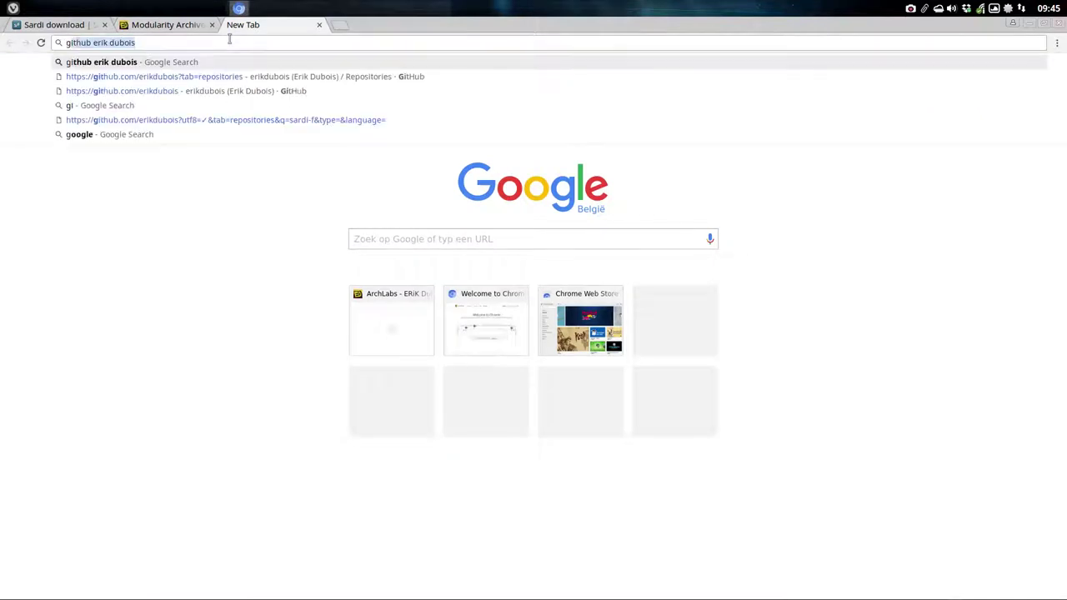
text(ithub)
key(Return)
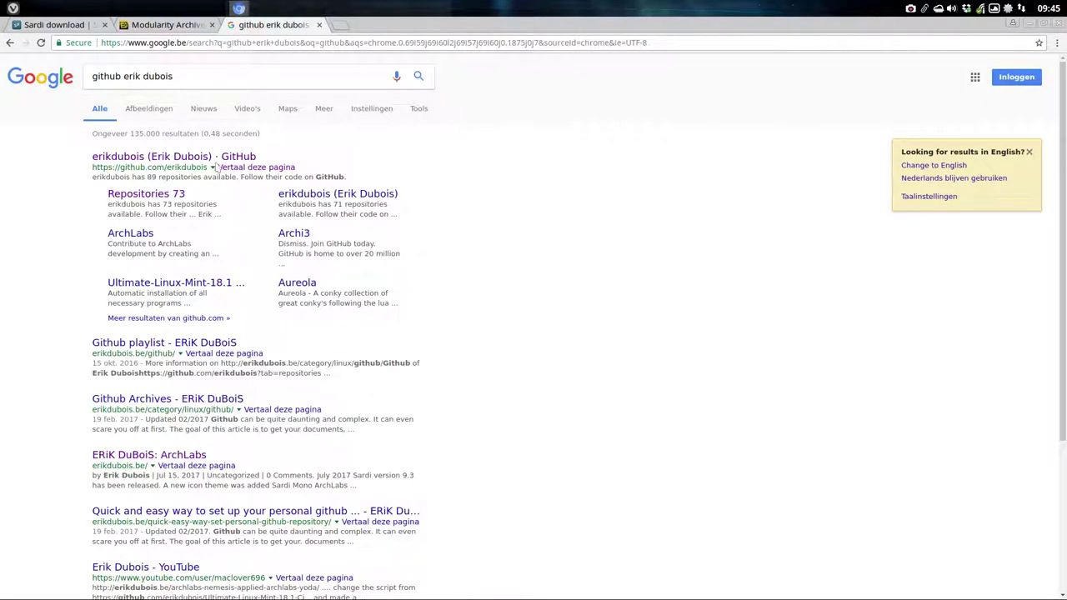
click(225, 161)
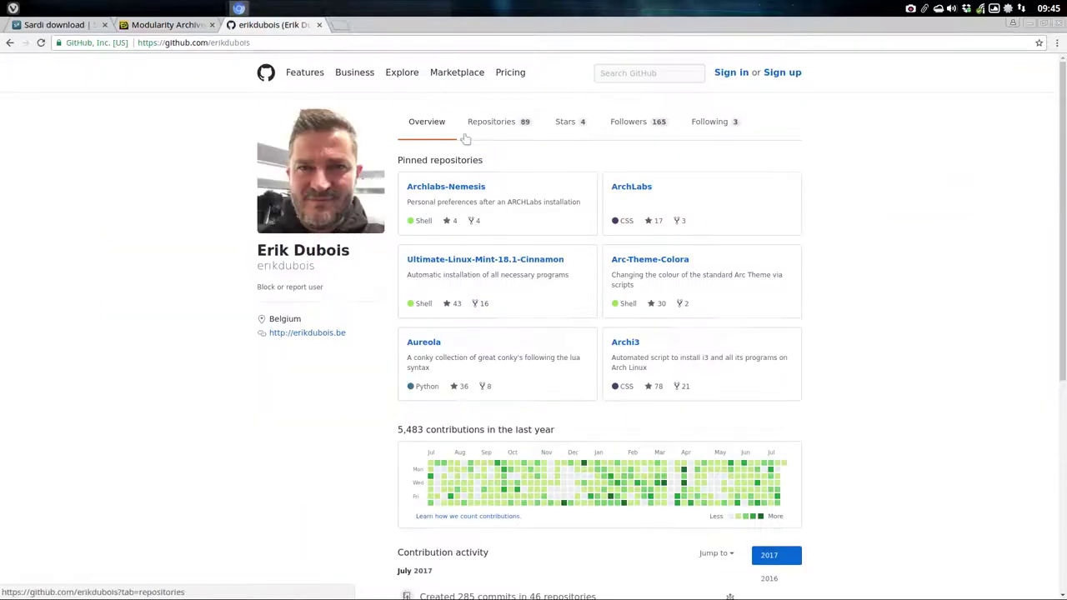
Show the Repositories tab and scroll to Sardi-Mixing and Sardi-Orb-Colora-Mixing.
click(496, 126)
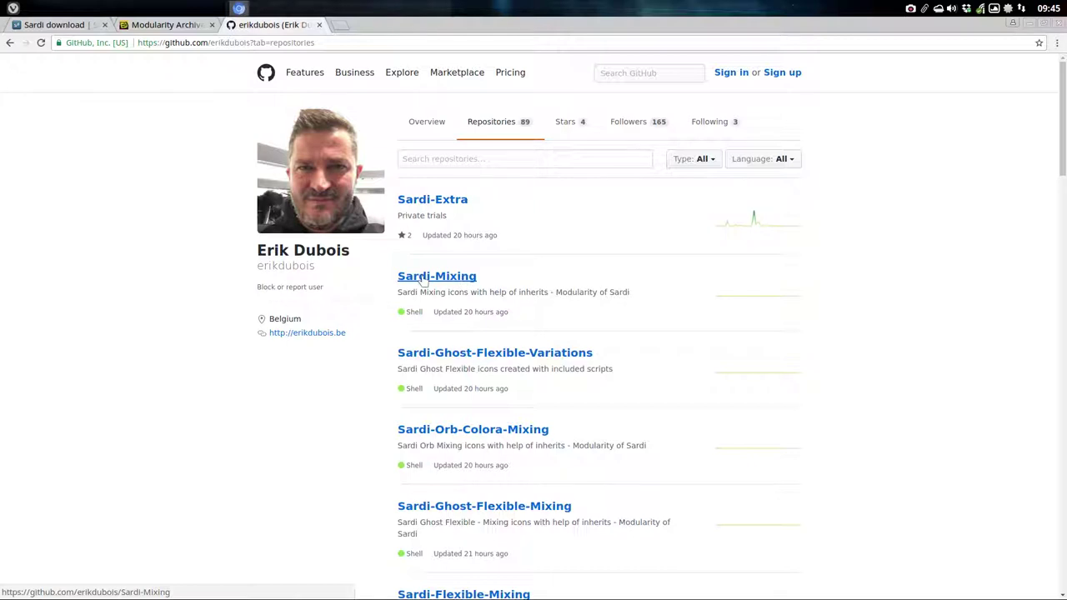
scroll(423, 280, down, 3)
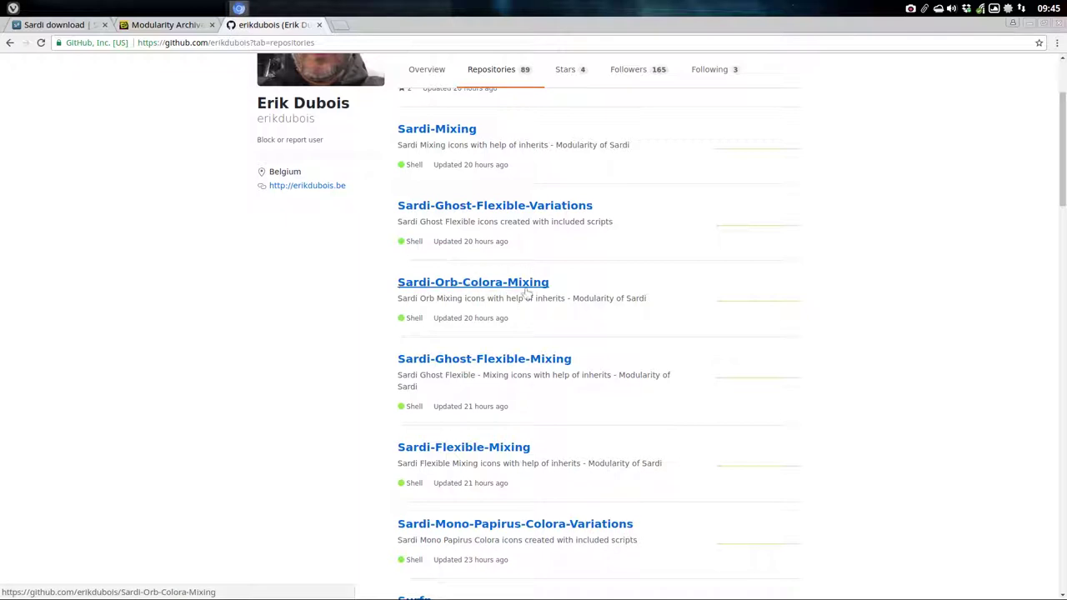
Go back to the Modularity archive, then open and scroll through the Overview Sardi article.
click(138, 25)
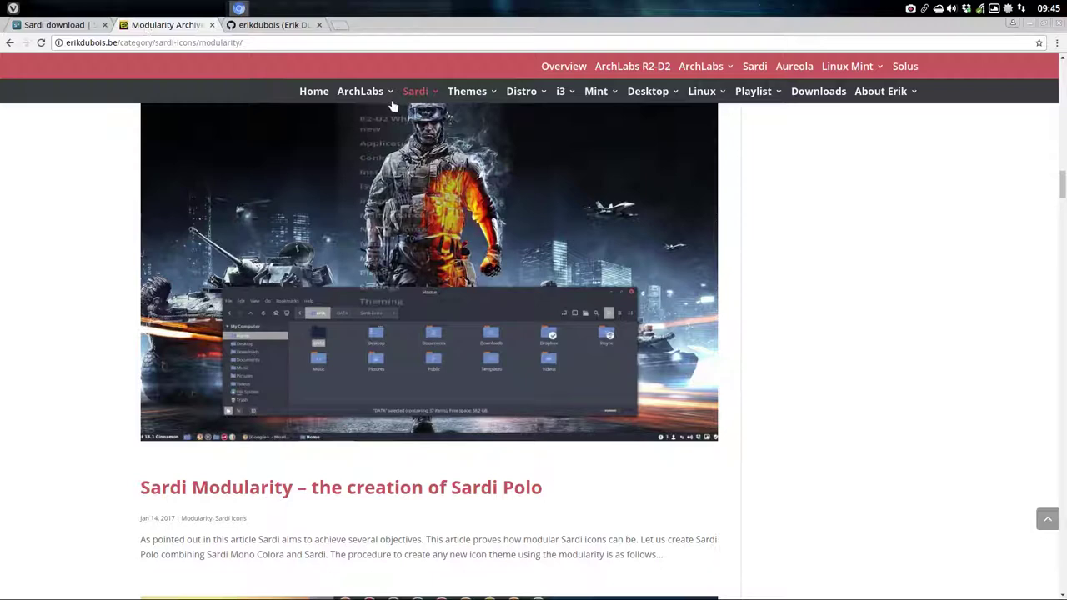
click(759, 67)
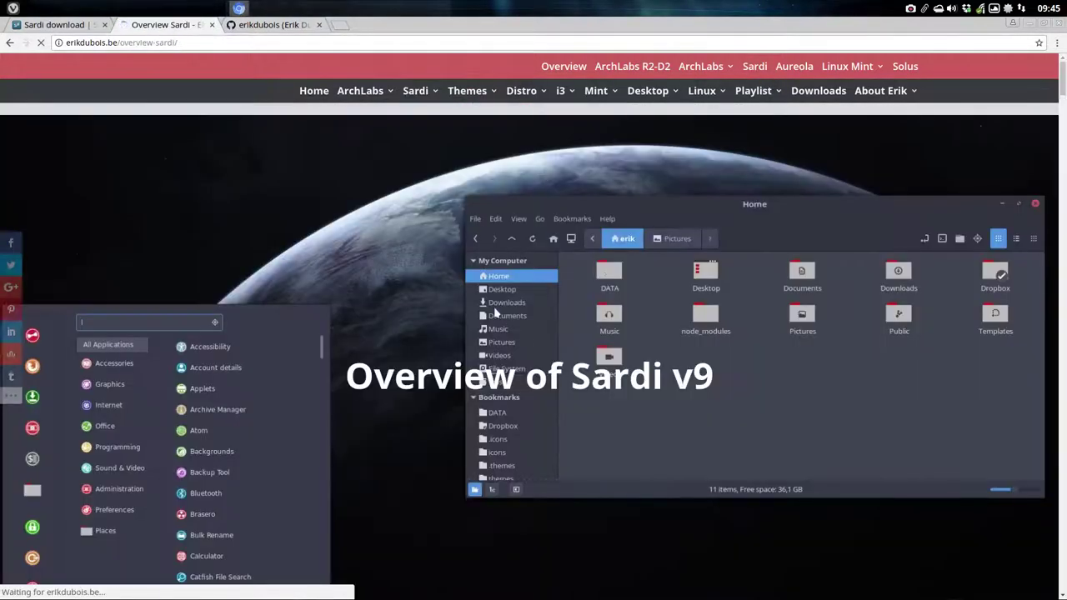
scroll(495, 312, down, 5)
scroll(496, 313, down, 5)
scroll(495, 312, down, 3)
scroll(495, 313, down, 4)
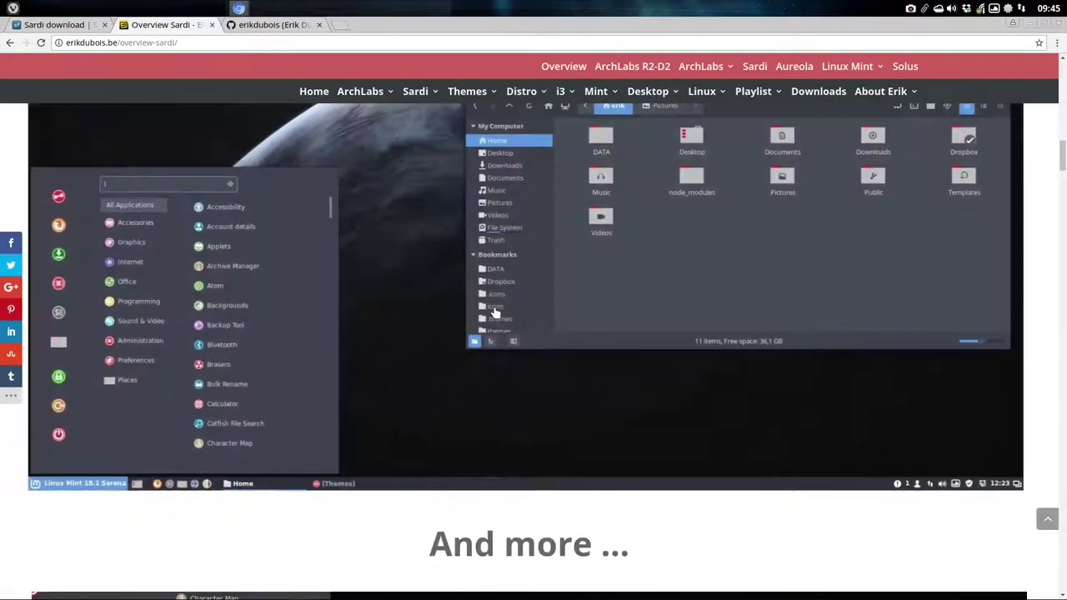
scroll(495, 313, down, 4)
scroll(495, 313, down, 4)
scroll(494, 307, up, 2)
scroll(494, 307, up, 5)
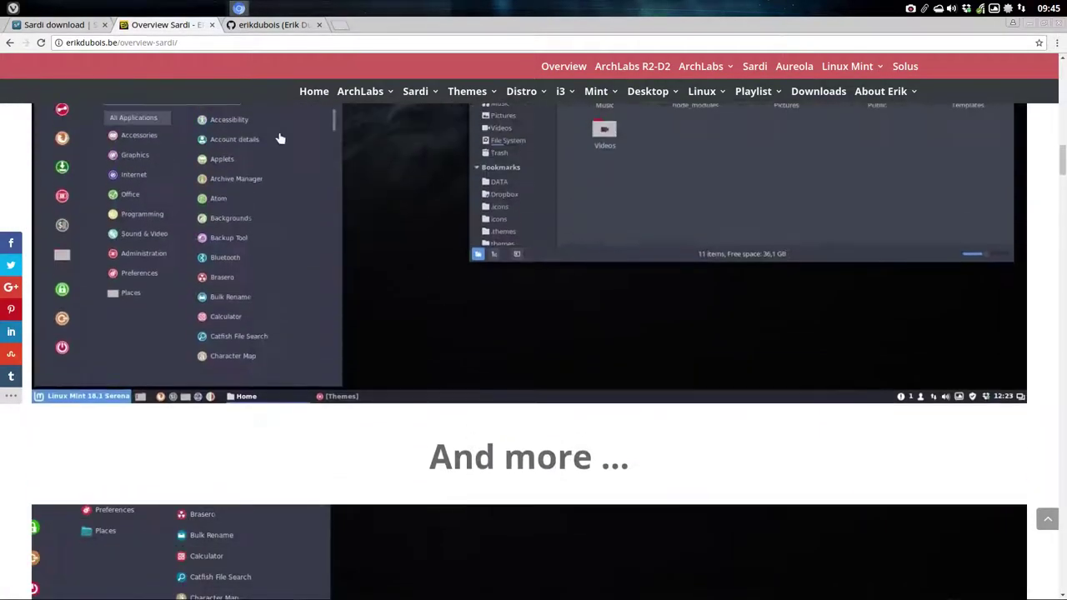
Return to the Sardi icons version 9 article and select its six main icon sets list.
click(10, 43)
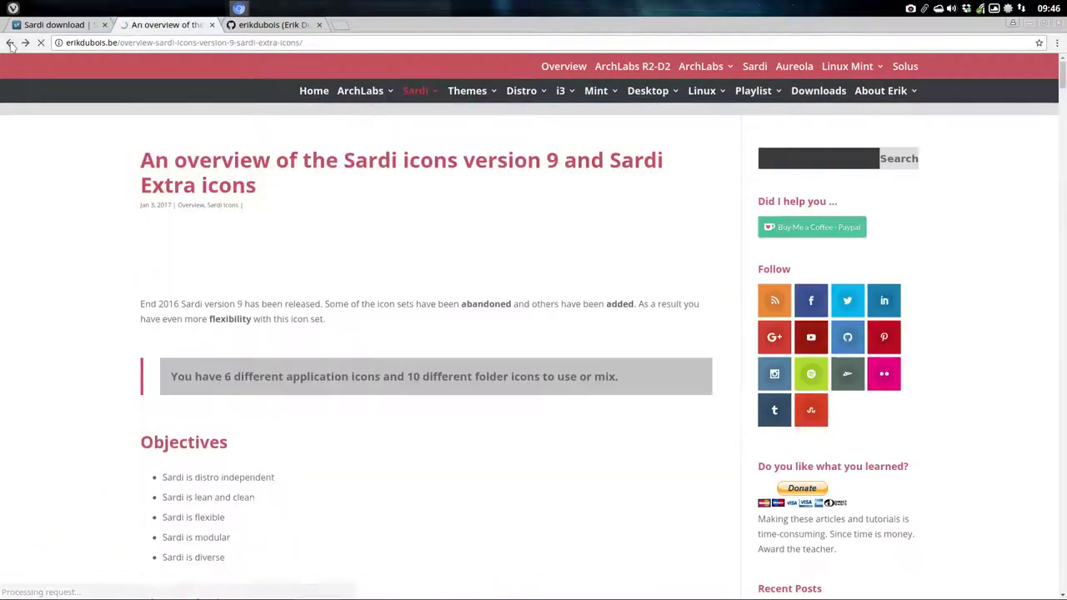
scroll(135, 354, down, 4)
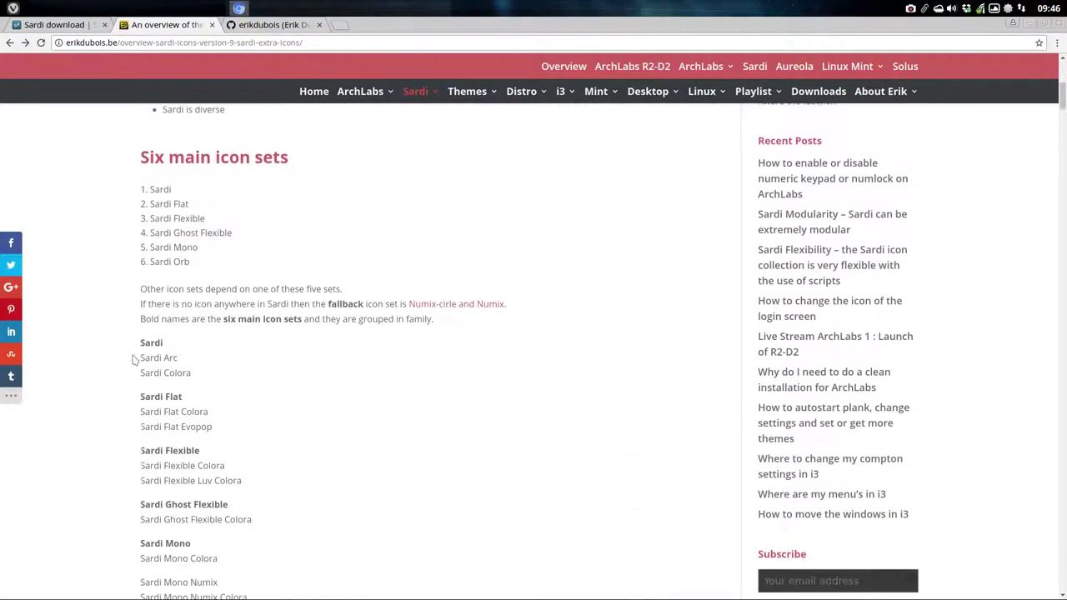
drag(199, 352, 147, 271)
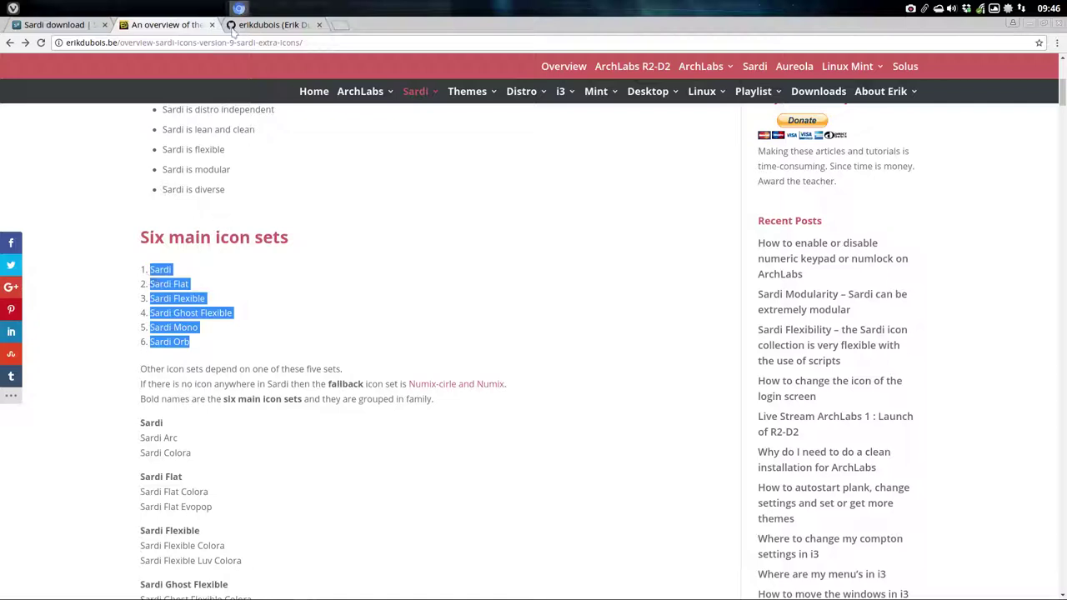
Return to the GitHub repositories page and highlight the Sardi-Mixing and Sardi-Ghost-Flexible-Variations descriptions.
click(271, 27)
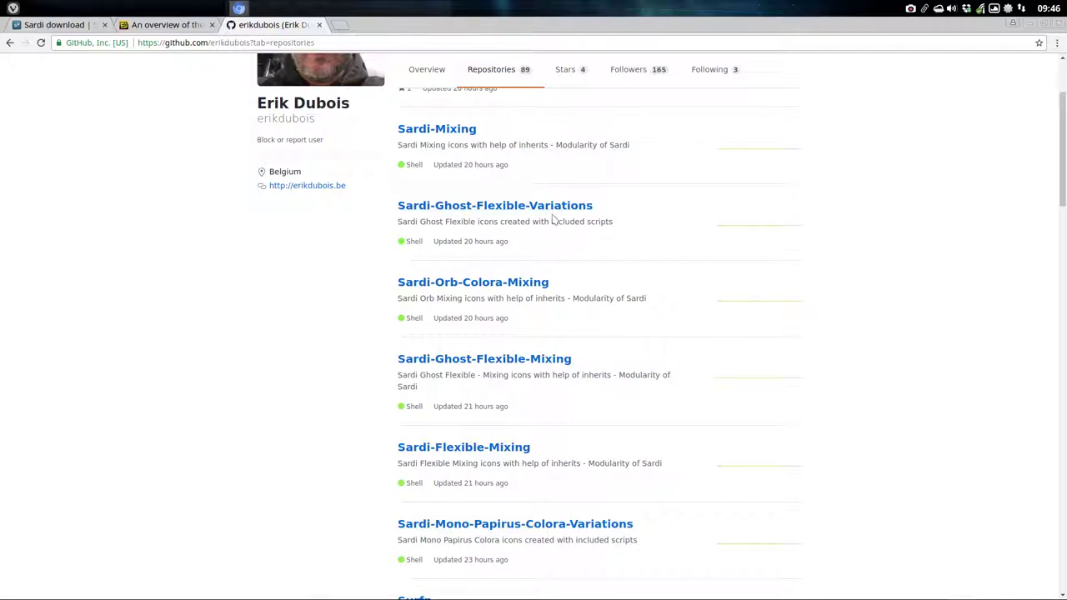
scroll(551, 230, up, 1)
scroll(551, 230, up, 1)
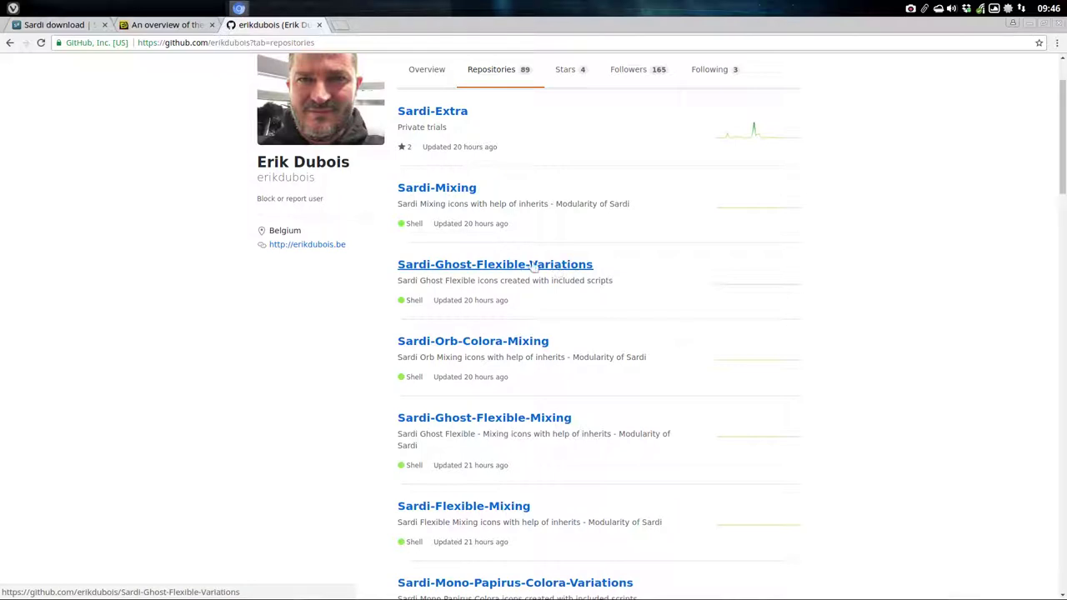
drag(549, 280, 587, 281)
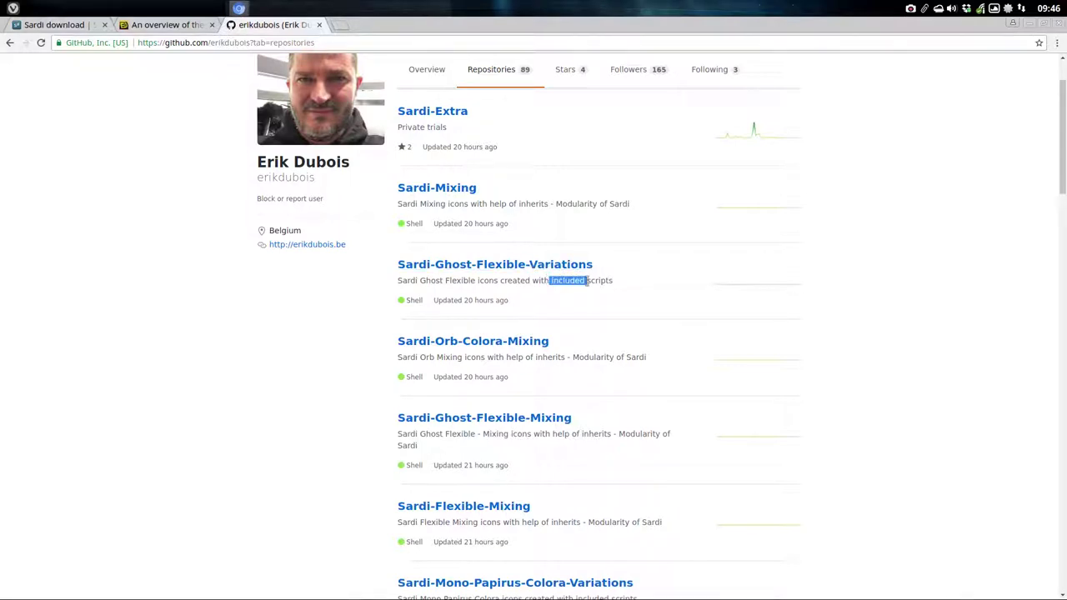
drag(557, 203, 631, 204)
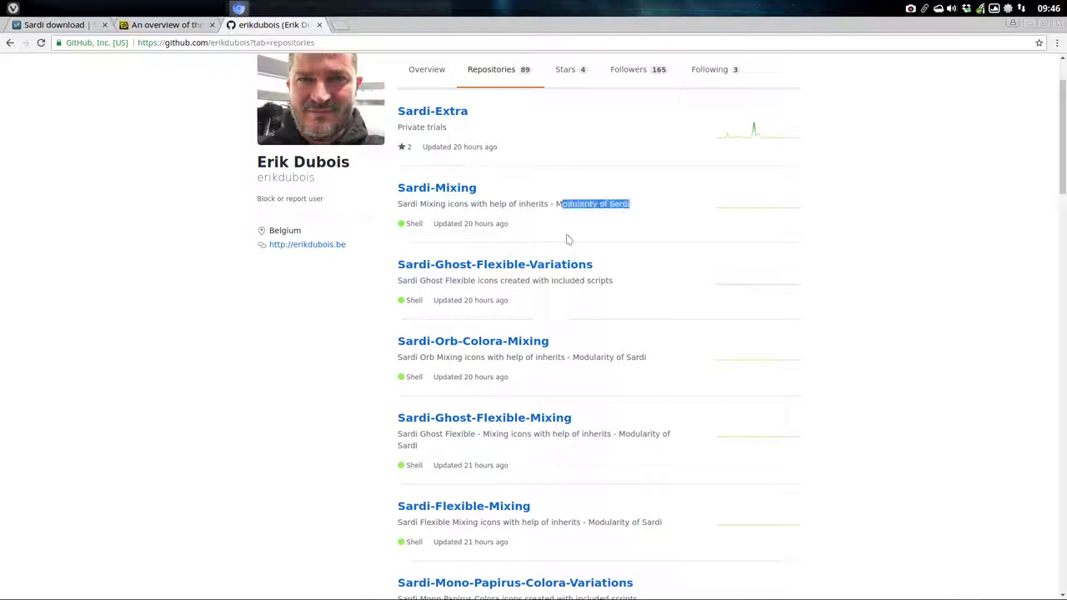
drag(433, 281, 616, 284)
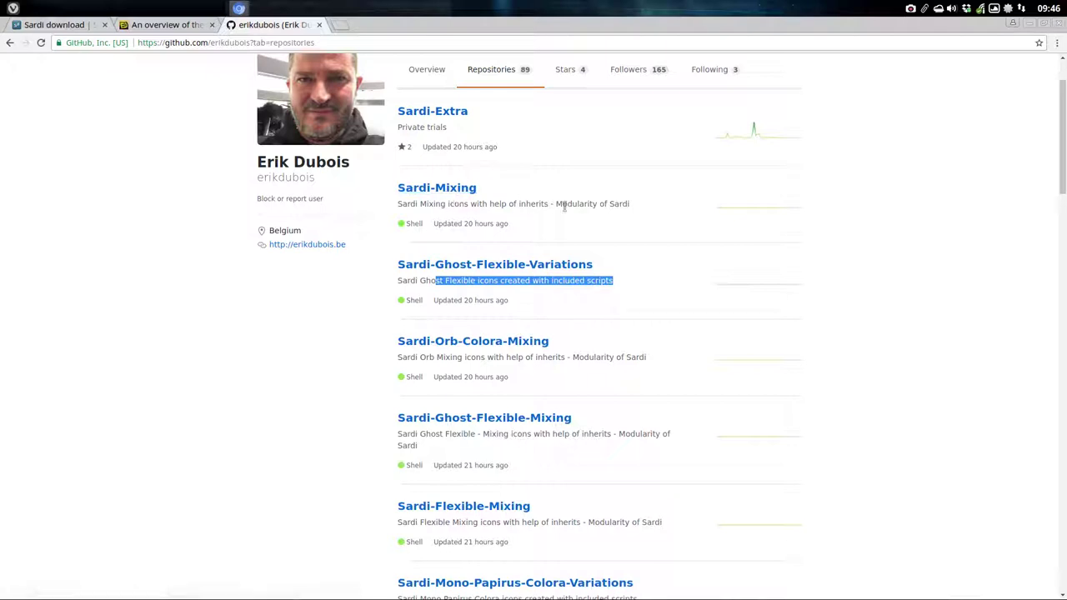
Scroll down the repository list to the Colora-Variations repositories such as Sardi-Mono-Colora-Variations.
scroll(531, 247, down, 3)
scroll(531, 248, down, 3)
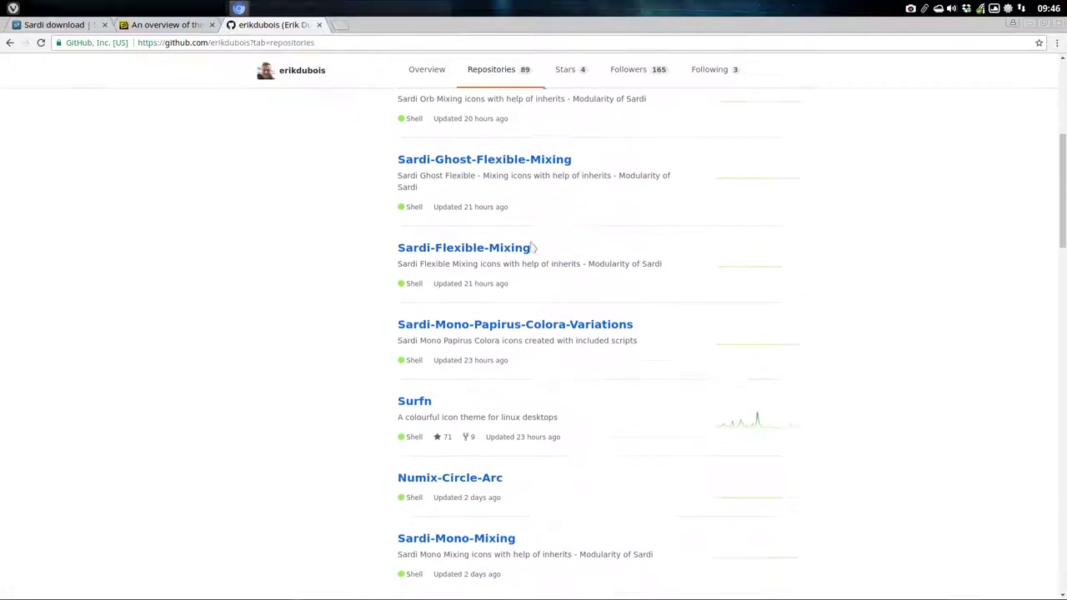
scroll(531, 246, down, 3)
scroll(531, 245, down, 2)
scroll(531, 243, down, 3)
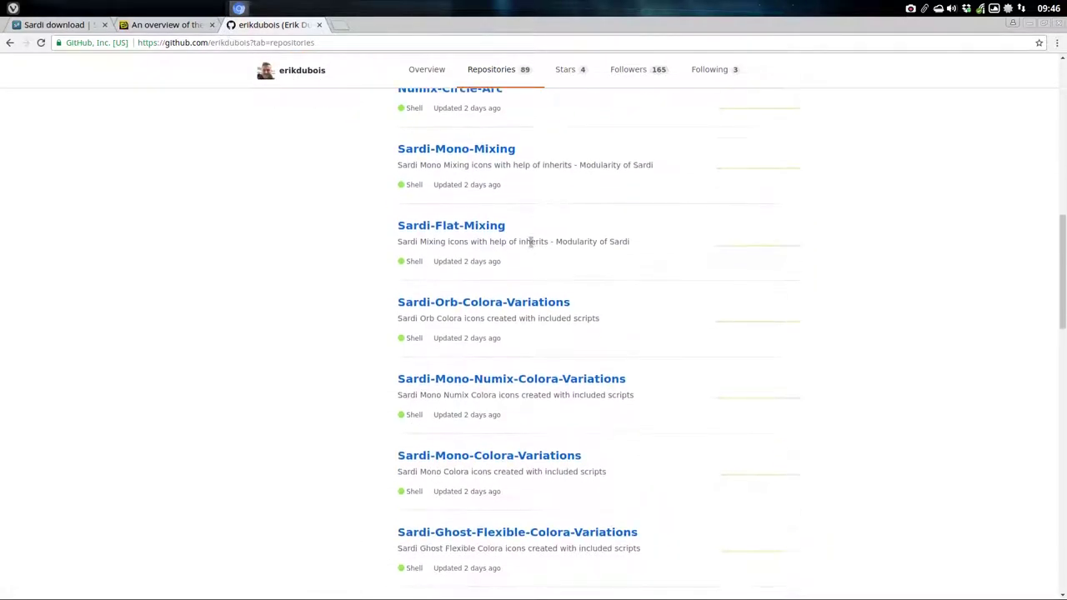
scroll(530, 242, down, 3)
scroll(530, 243, down, 2)
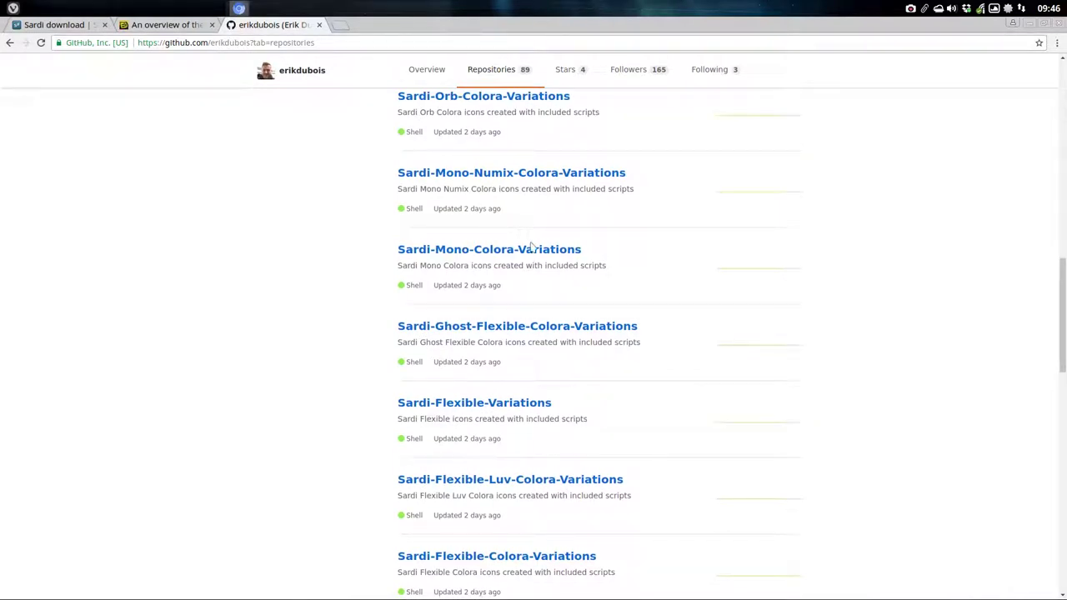
click(470, 252)
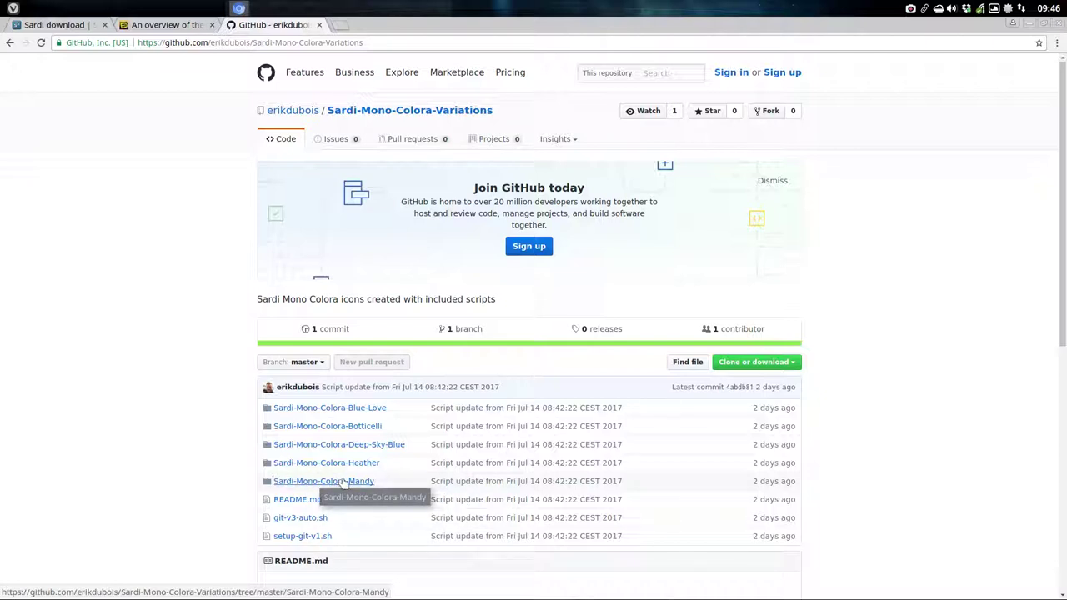
click(11, 44)
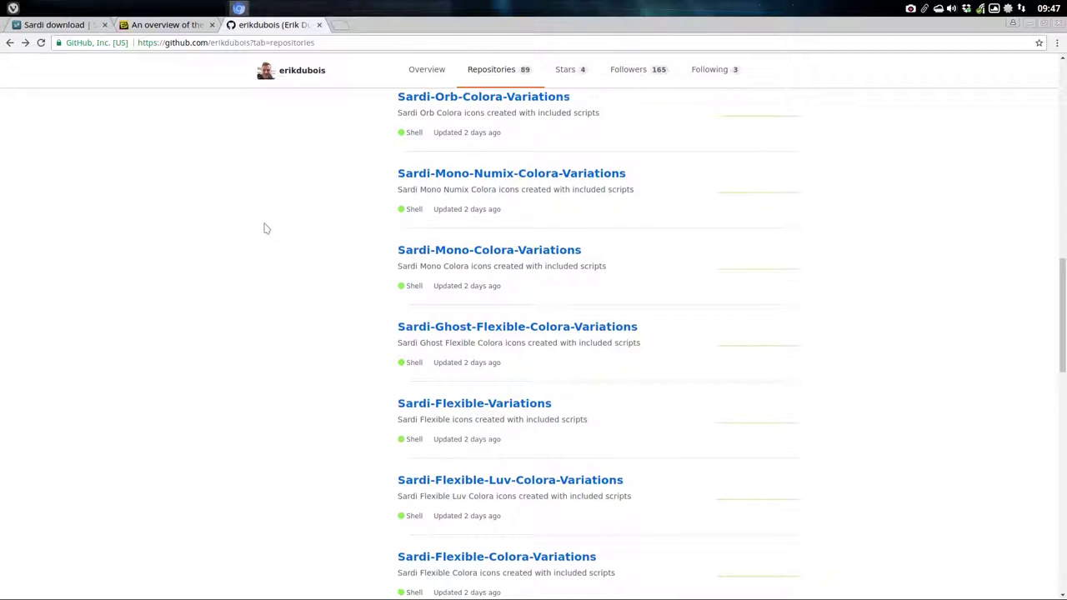
scroll(266, 238, up, 1)
scroll(359, 375, down, 1)
scroll(461, 327, down, 2)
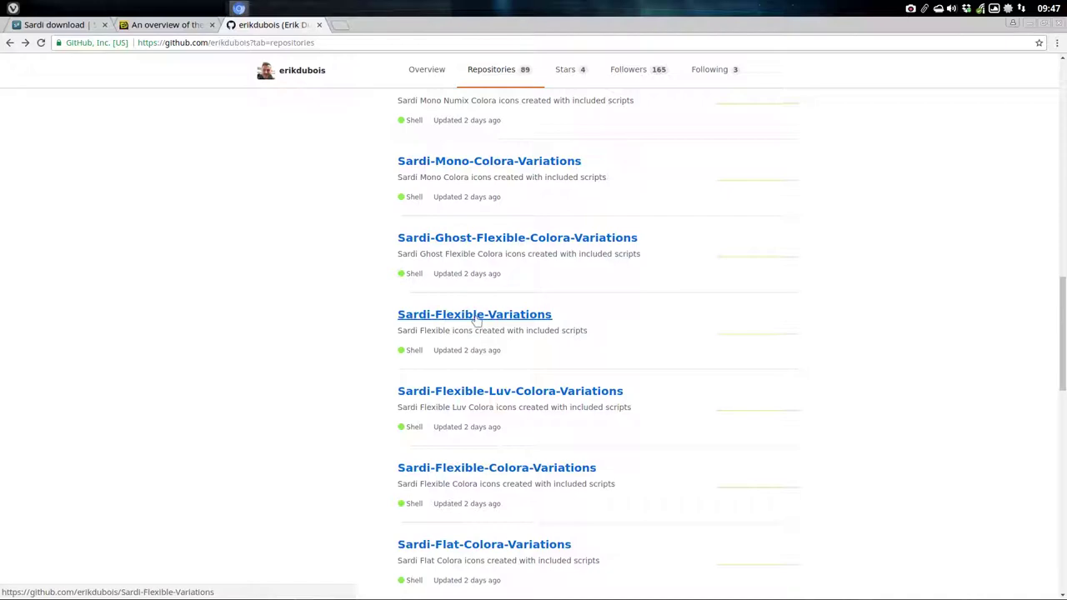
Open a termite terminal and run 'packer sardi-flexible' to search the AUR.
key(ctrl+alt+t)
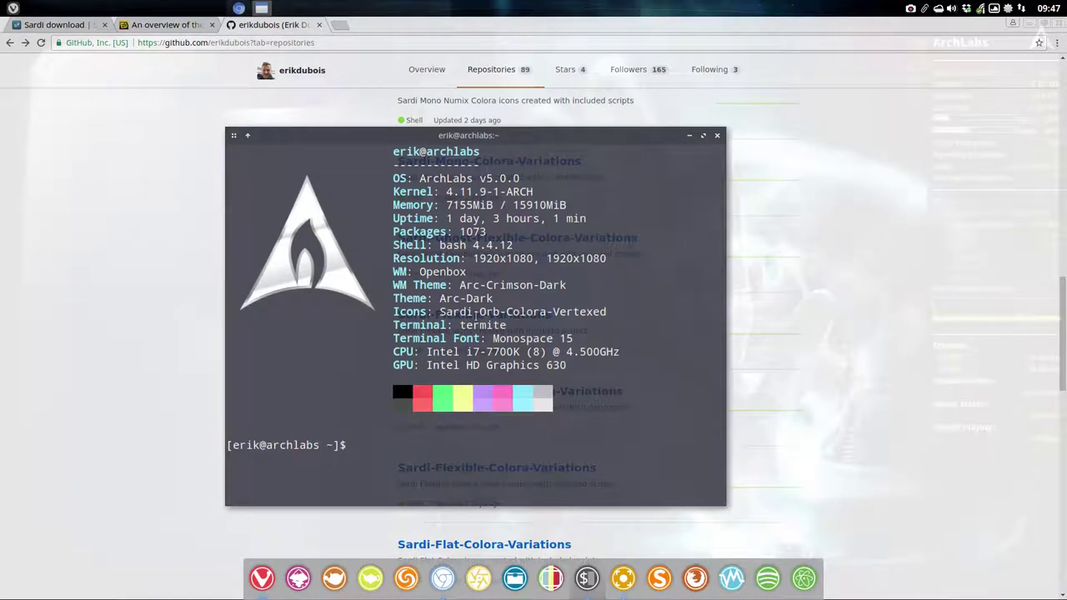
text(packer )
text(sardi)
text(-fleib)
key(BackSpace)
key(BackSpace)
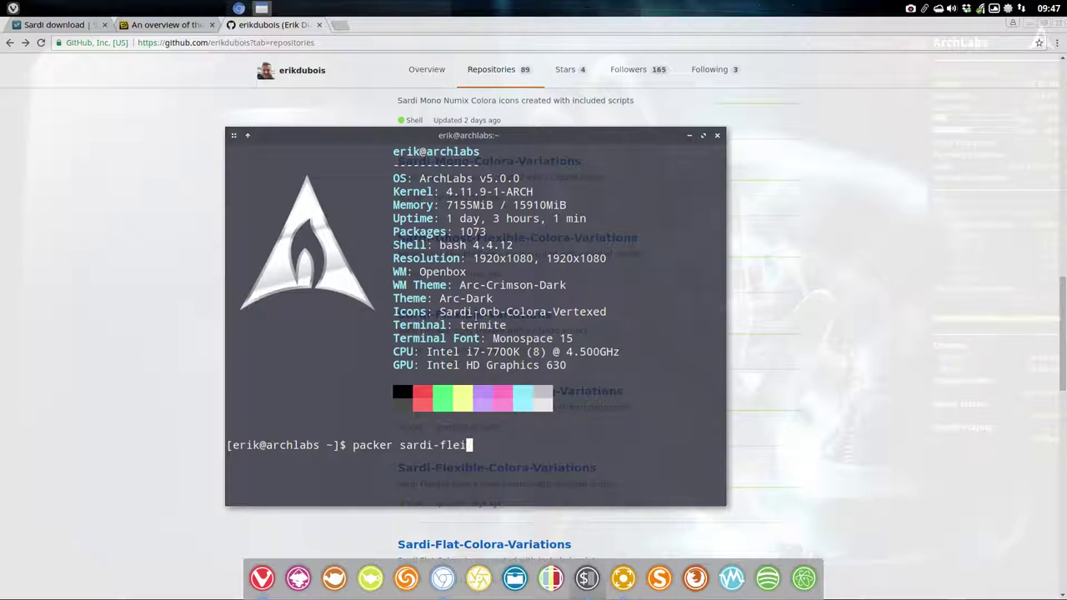
text(xible)
key(Return)
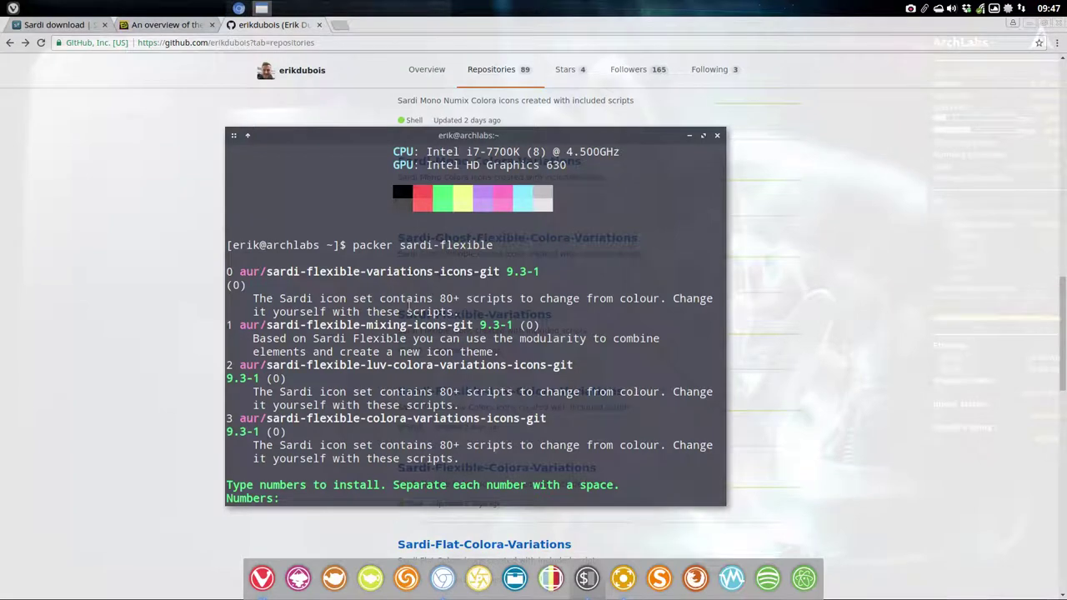
Highlight the four sardi-flexible package names in turn, then cancel the install prompt.
drag(298, 271, 433, 272)
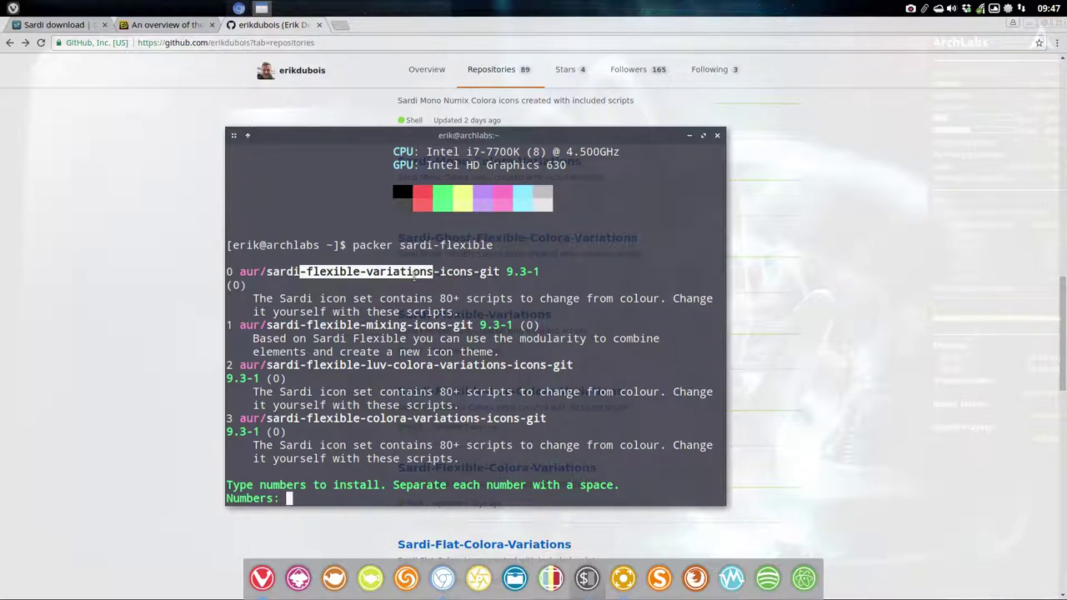
drag(360, 325, 418, 325)
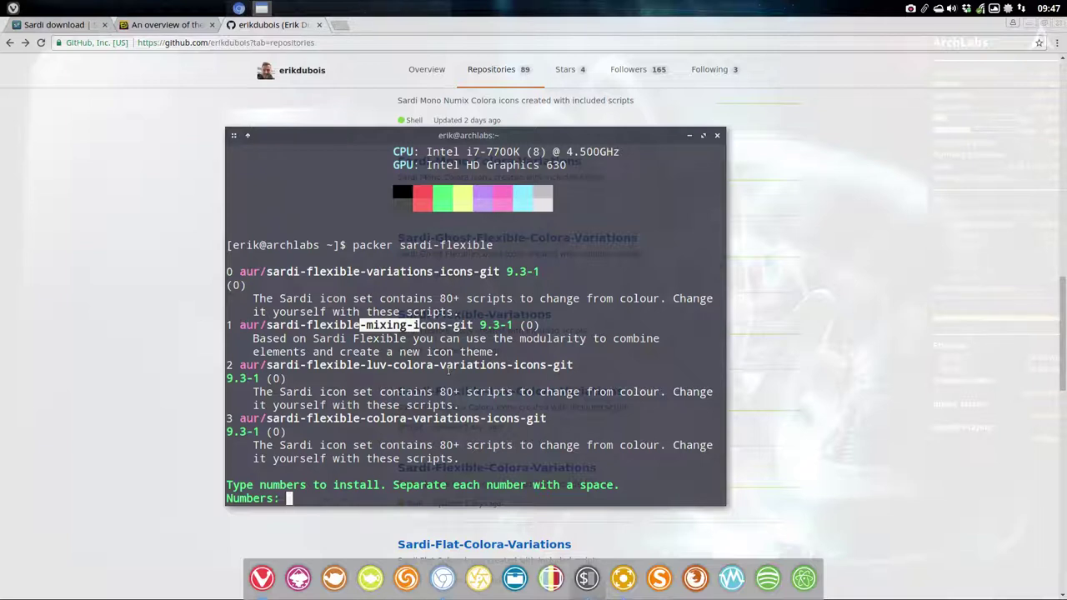
click(317, 368)
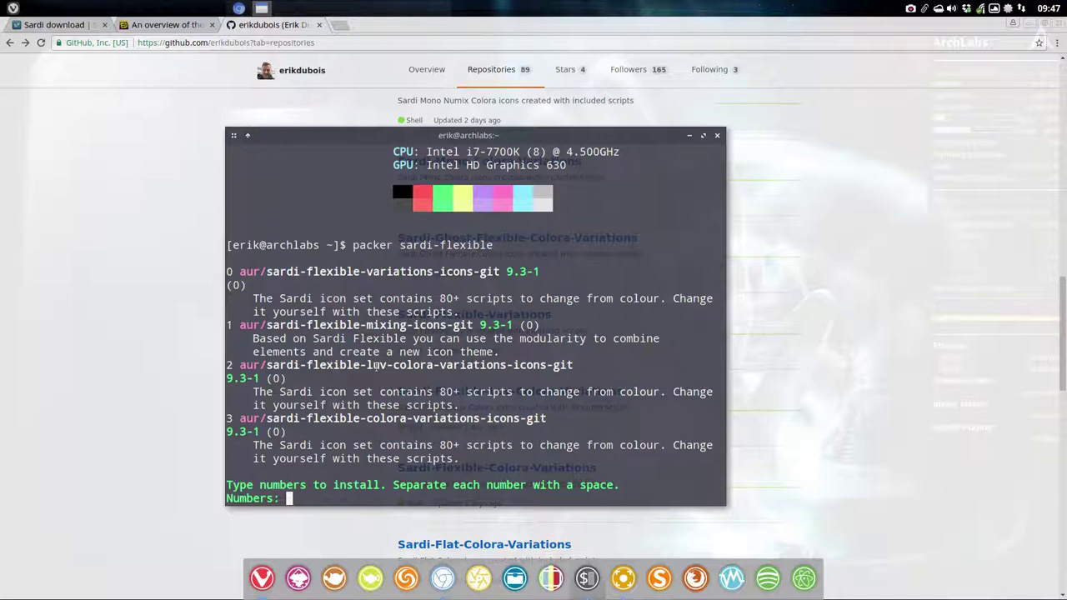
drag(367, 365, 391, 366)
click(402, 369)
drag(439, 367, 525, 374)
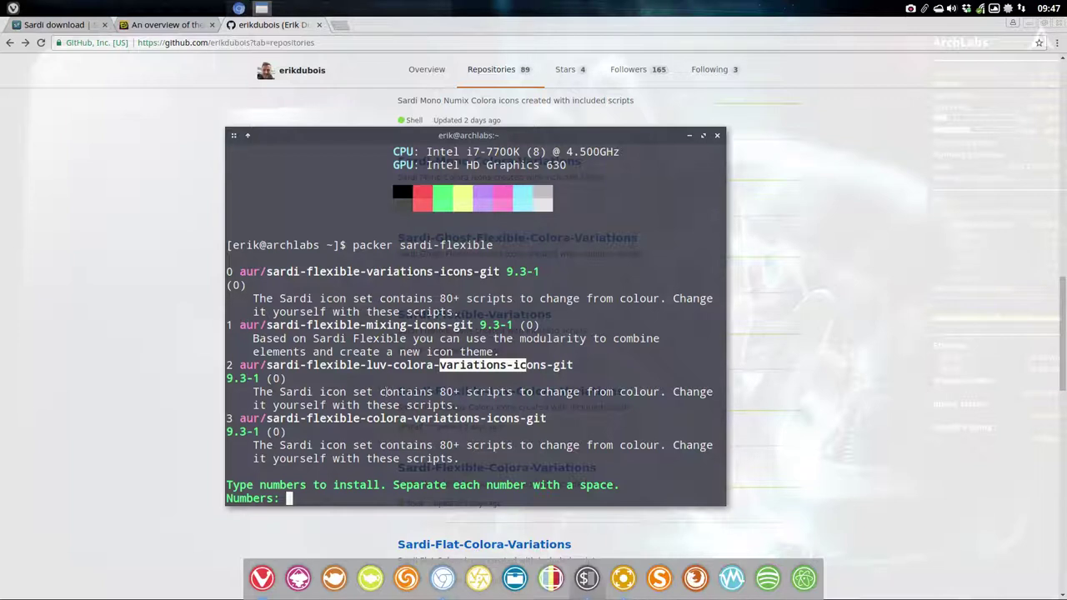
click(450, 415)
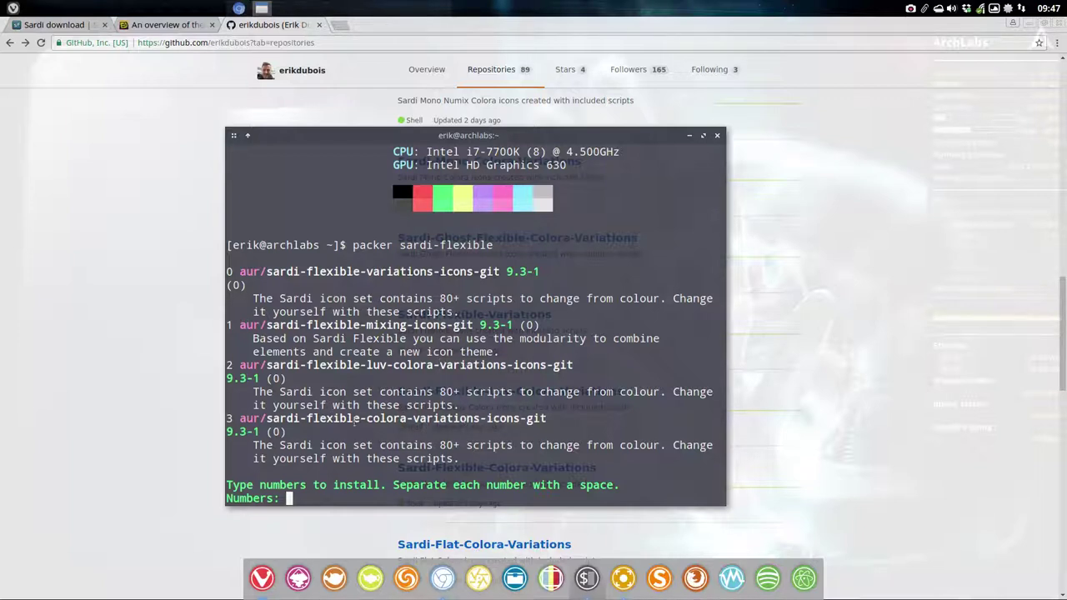
drag(302, 422, 548, 419)
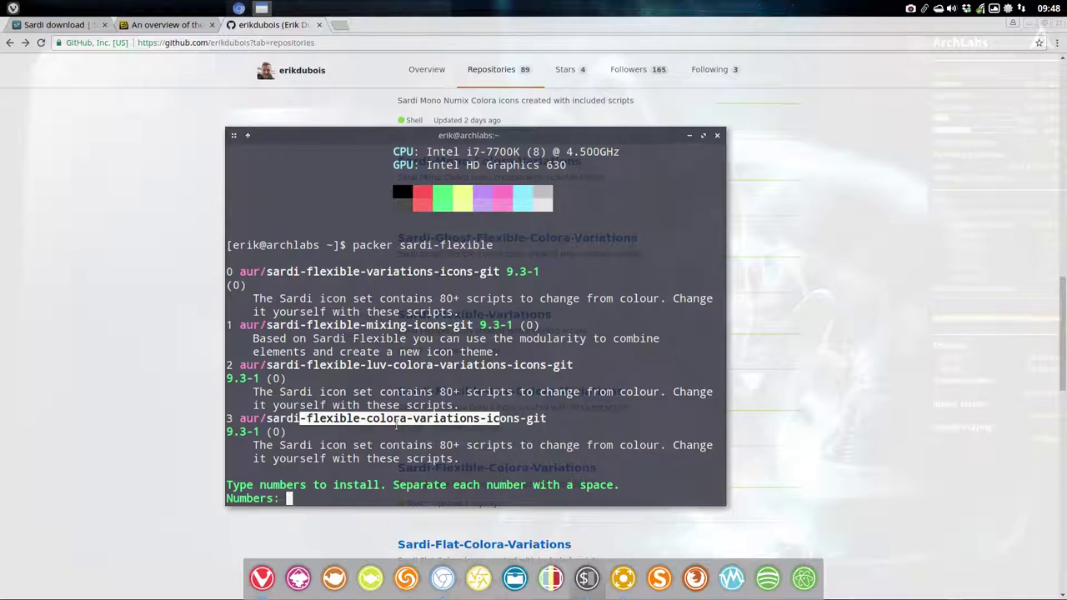
key(ctrl+c)
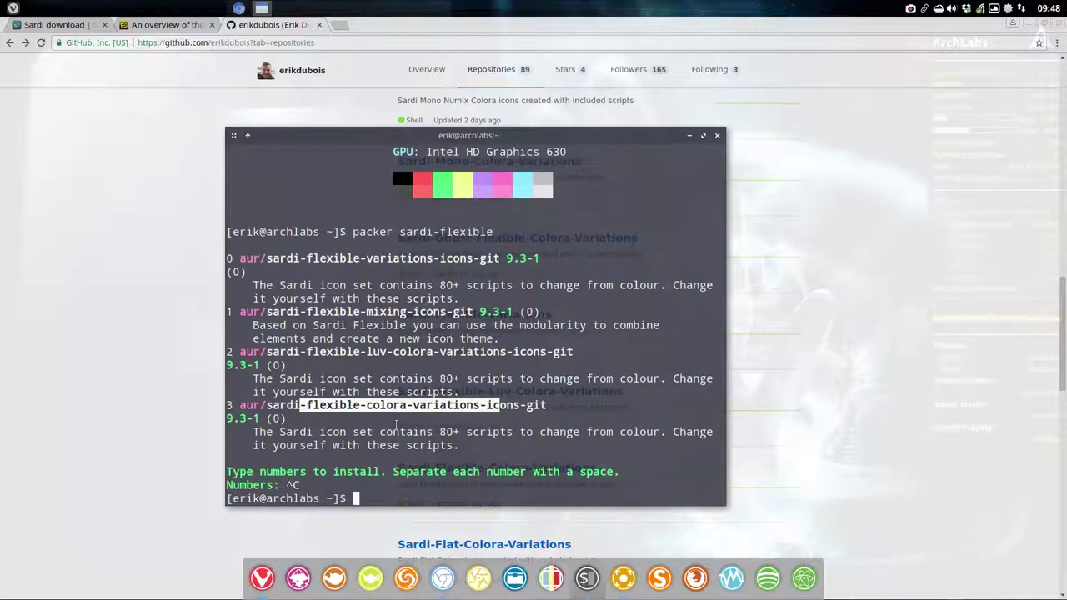
Enter 'packer sardi-orb' and highlight the sardi-orb-mixing and sardi-orb-colora mixing packages.
text(p)
text(caen)
key(BackSpace)
key(BackSpace)
key(BackSpace)
key(BackSpace)
text(ack)
text(er sardi-)
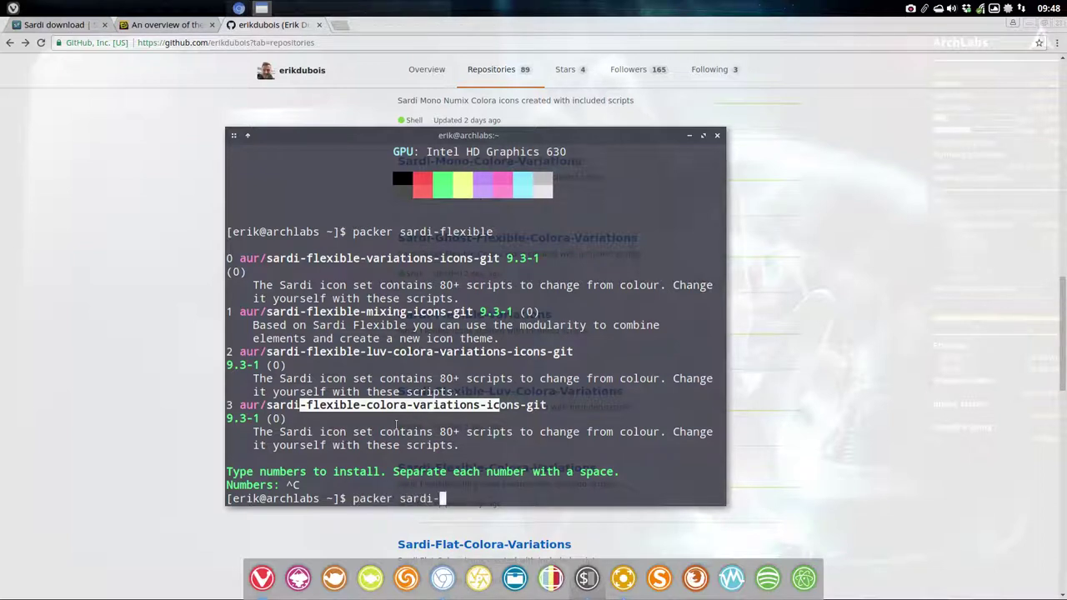
text(orb)
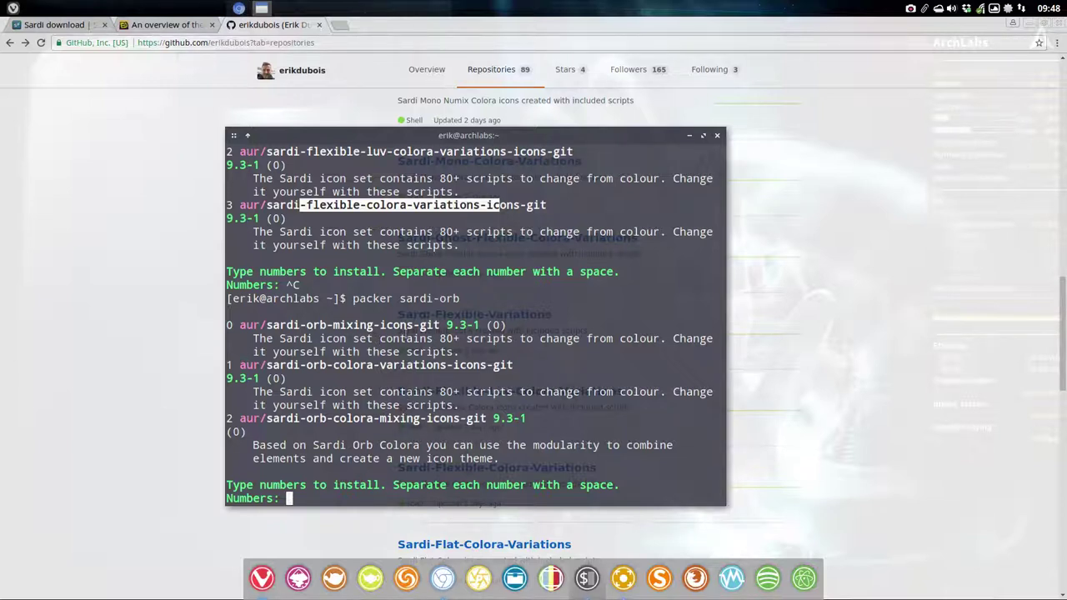
drag(489, 324, 236, 325)
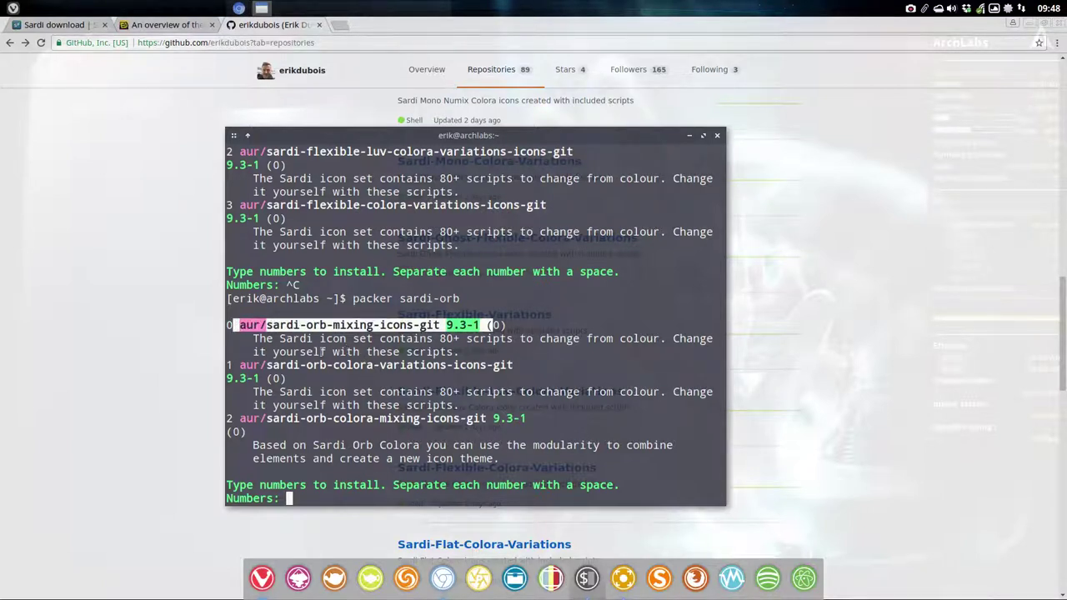
drag(307, 419, 379, 419)
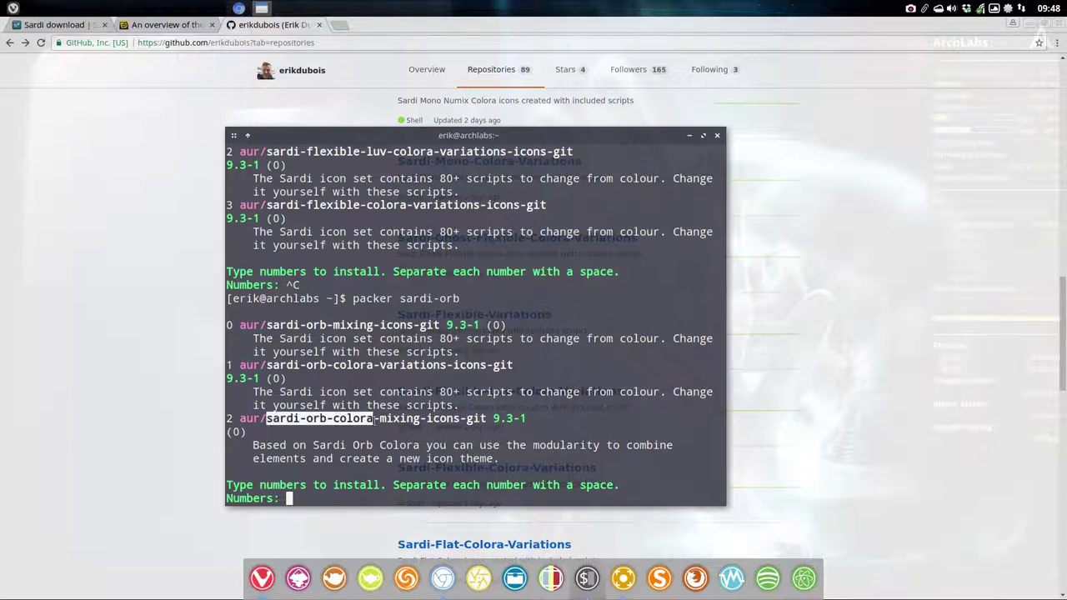
drag(266, 325, 373, 325)
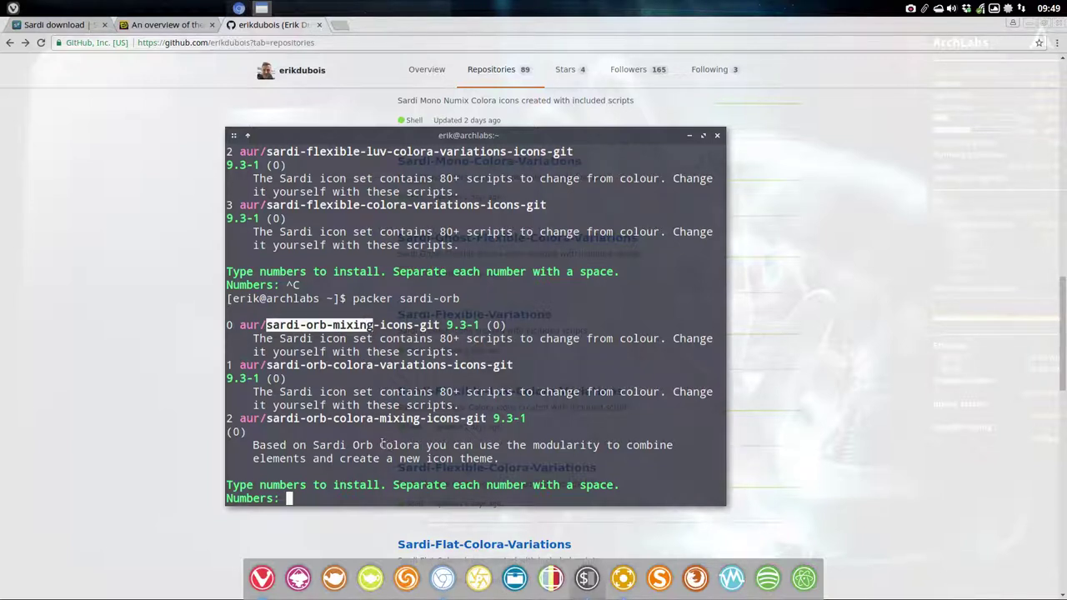
click(320, 315)
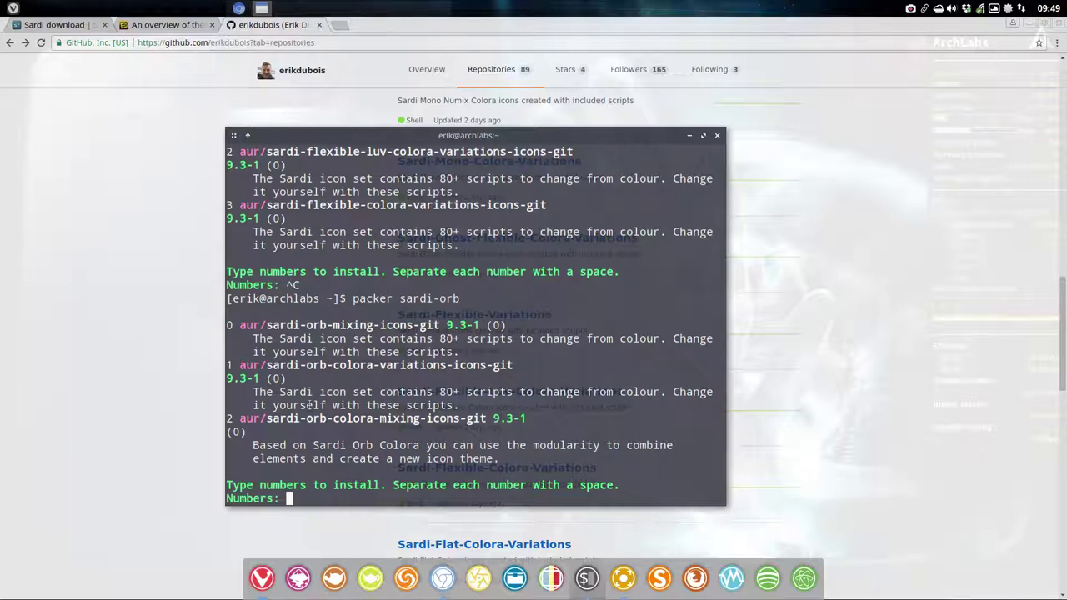
Cancel the sardi-orb prompt, run 'packer sardi-', and scroll through the nineteen results.
key(ctrl+c)
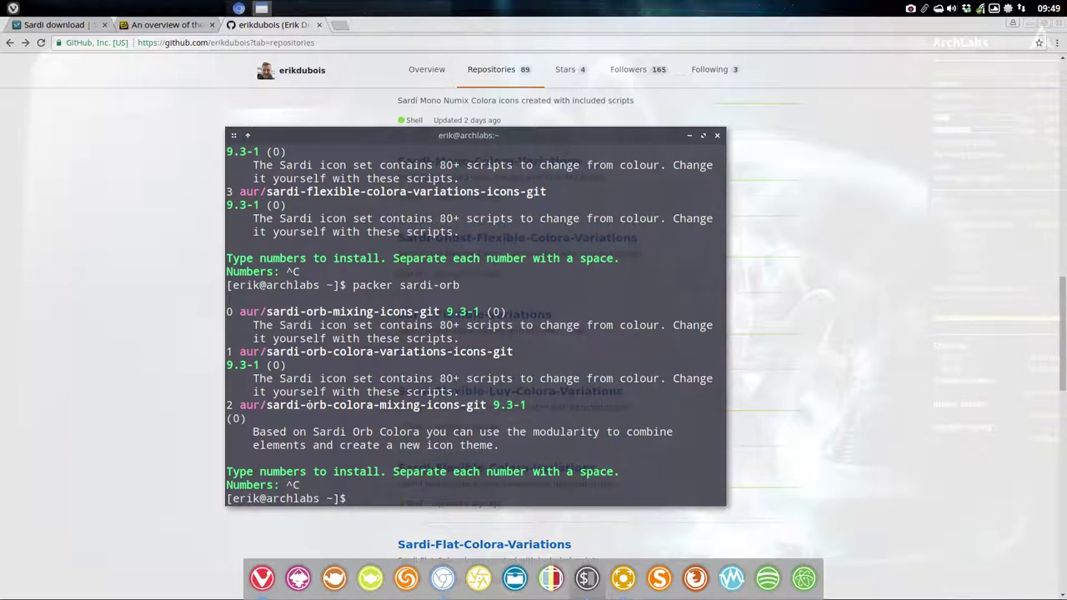
text(p)
text(acker)
text( sa)
text(rdi-)
key(Return)
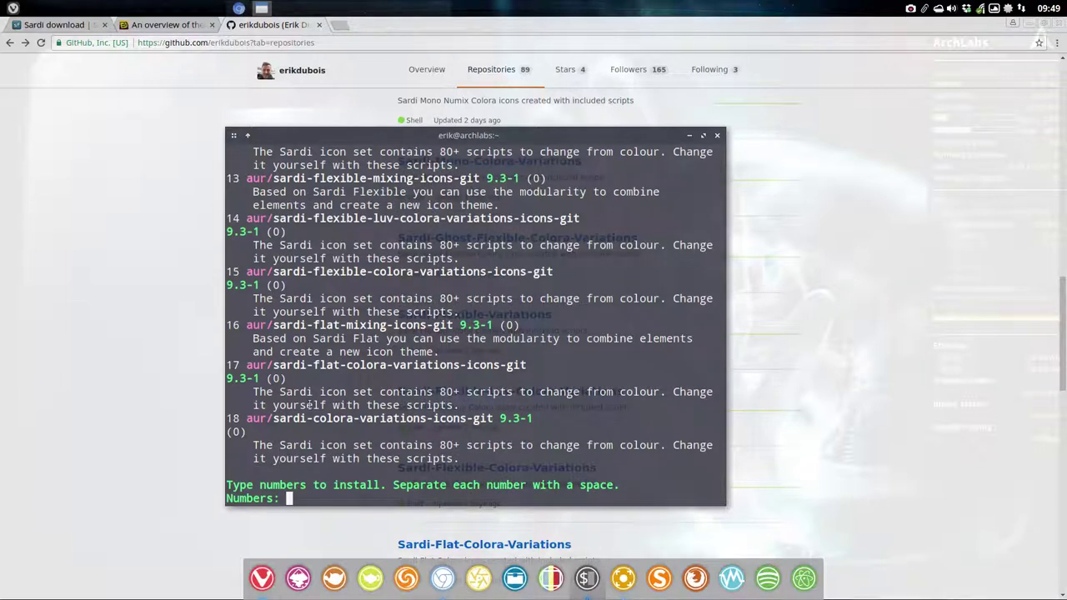
scroll(309, 405, up, 3)
scroll(300, 410, up, 5)
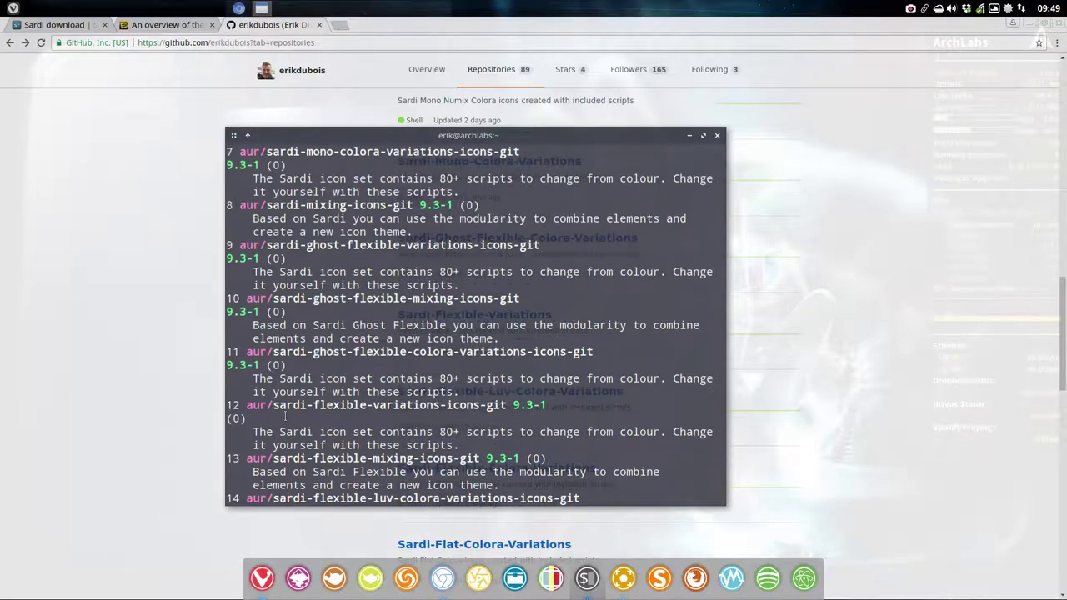
scroll(285, 419, up, 6)
scroll(284, 417, up, 2)
scroll(338, 378, up, 3)
scroll(338, 377, up, 4)
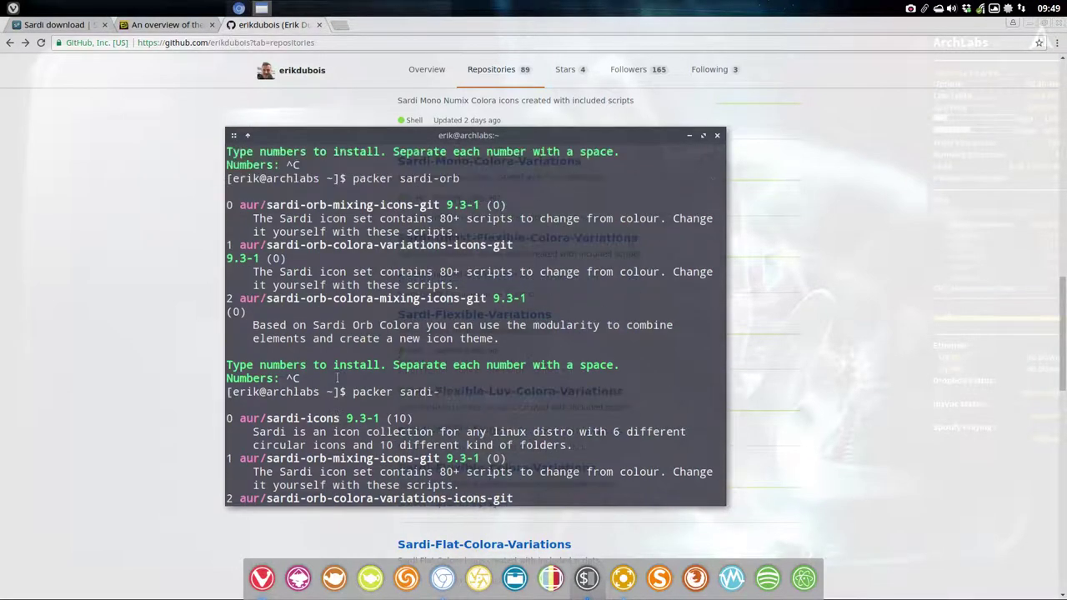
scroll(338, 378, down, 9)
scroll(337, 378, down, 3)
scroll(337, 378, down, 7)
scroll(337, 378, down, 5)
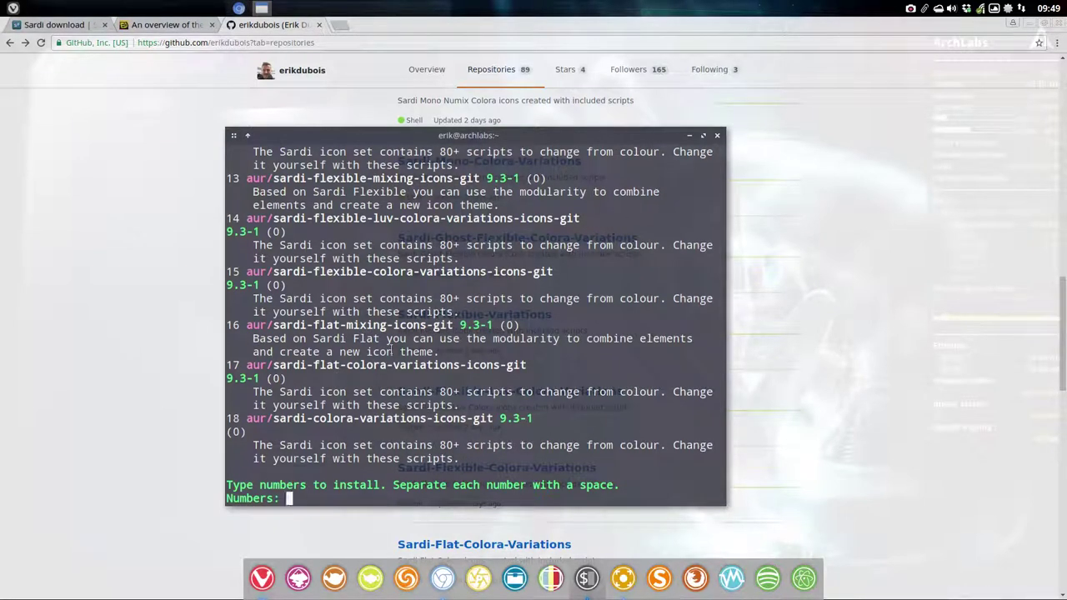
Cancel that prompt and run 'packer sardi-flat', listing two packages.
key(ctrl+c)
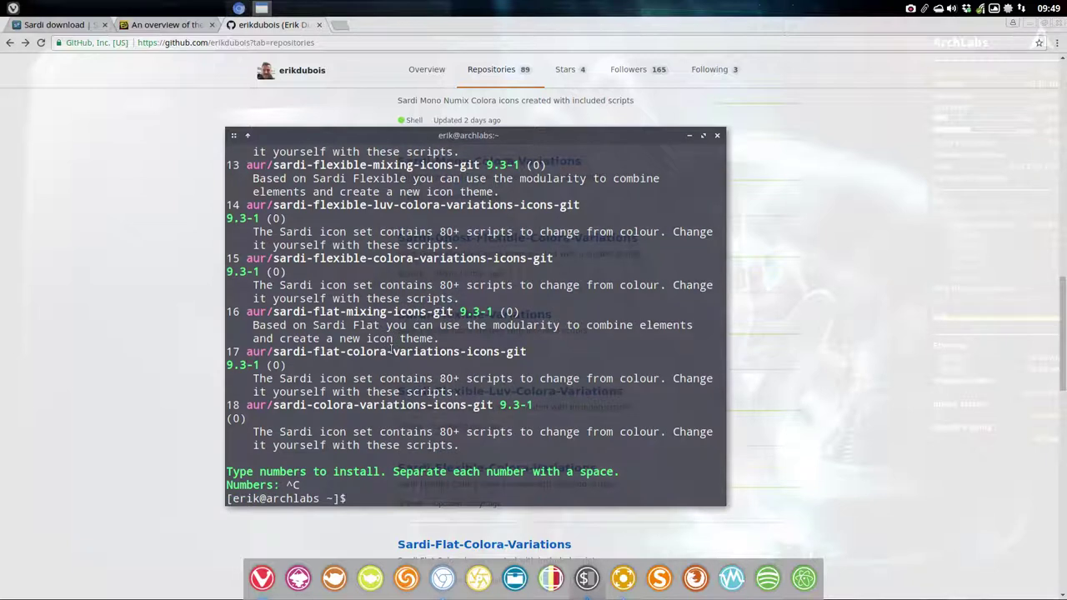
text(packer sardi-flat)
key(Return)
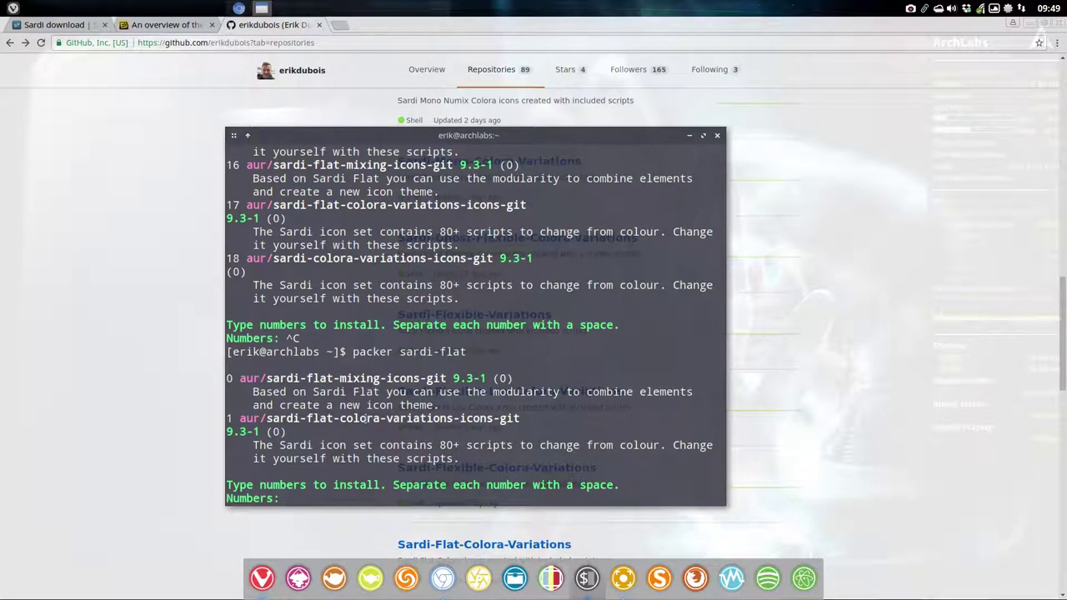
scroll(392, 351, up, 1)
scroll(338, 460, down, 1)
Close the terminal and scroll the GitHub repository list back to the top.
click(716, 136)
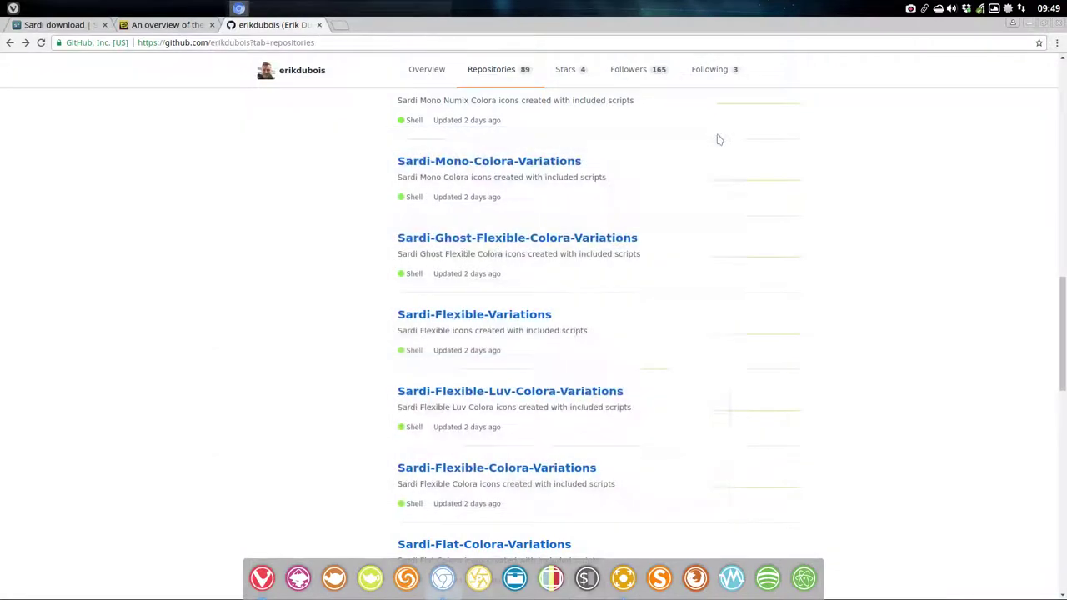
scroll(495, 427, up, 4)
scroll(495, 427, up, 3)
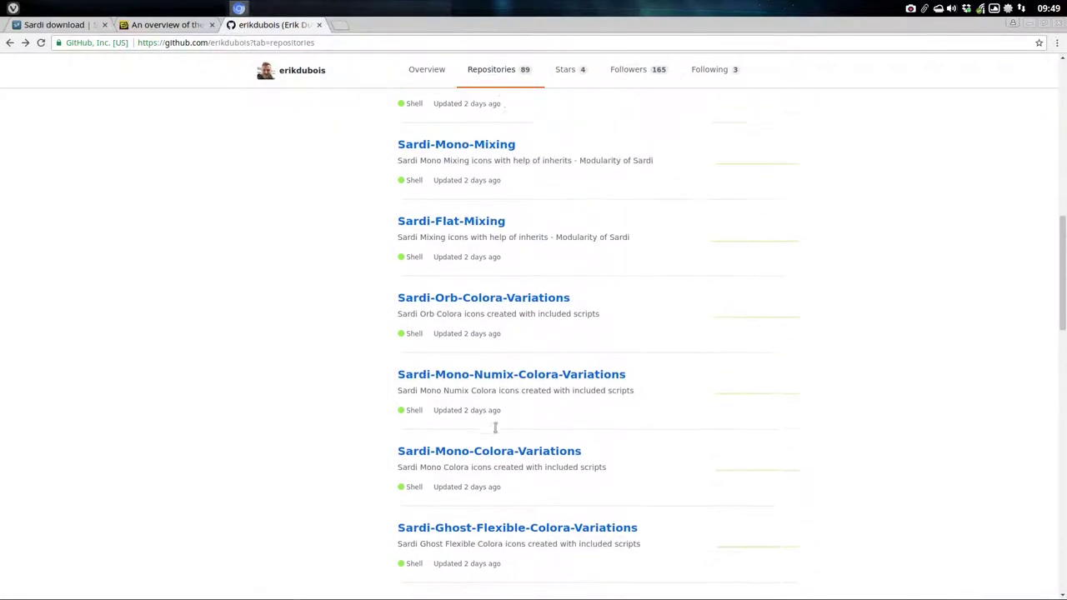
scroll(496, 428, up, 5)
scroll(495, 430, up, 4)
scroll(495, 430, up, 2)
scroll(495, 430, up, 6)
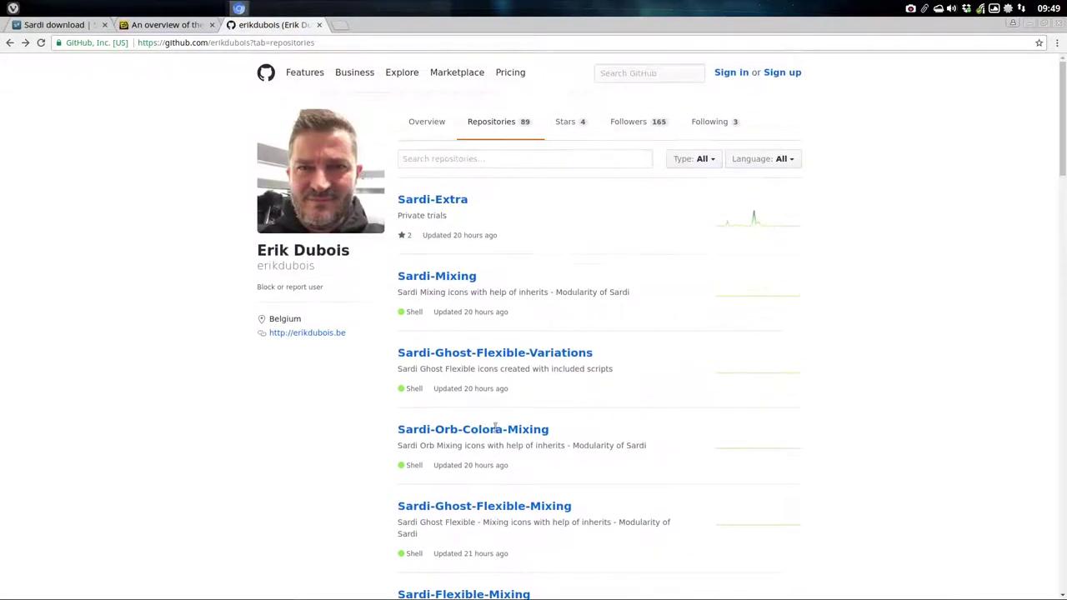
Open the Sardi-Extra repository and scroll through its Sardi icon-theme folders.
click(443, 204)
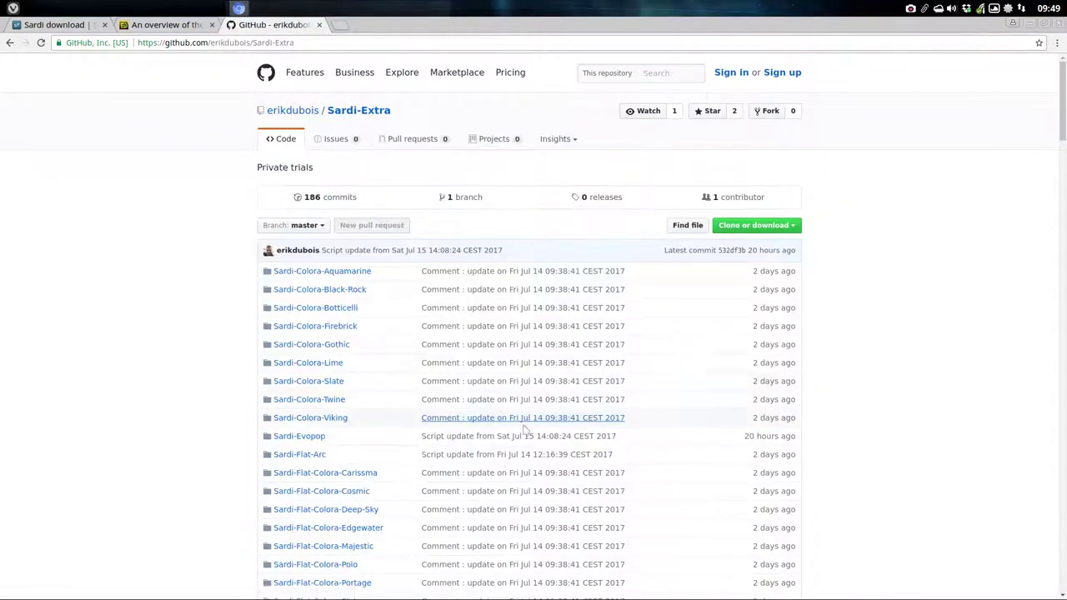
scroll(500, 433, down, 4)
scroll(446, 421, down, 4)
scroll(446, 419, down, 3)
scroll(446, 419, down, 3)
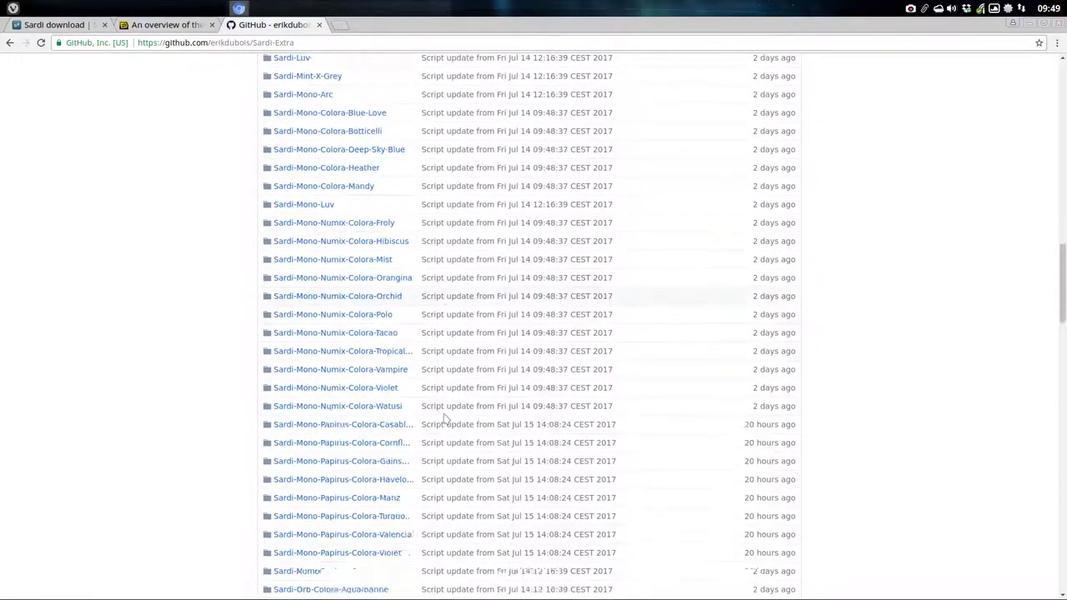
scroll(446, 419, down, 3)
scroll(446, 419, down, 3)
scroll(446, 420, down, 2)
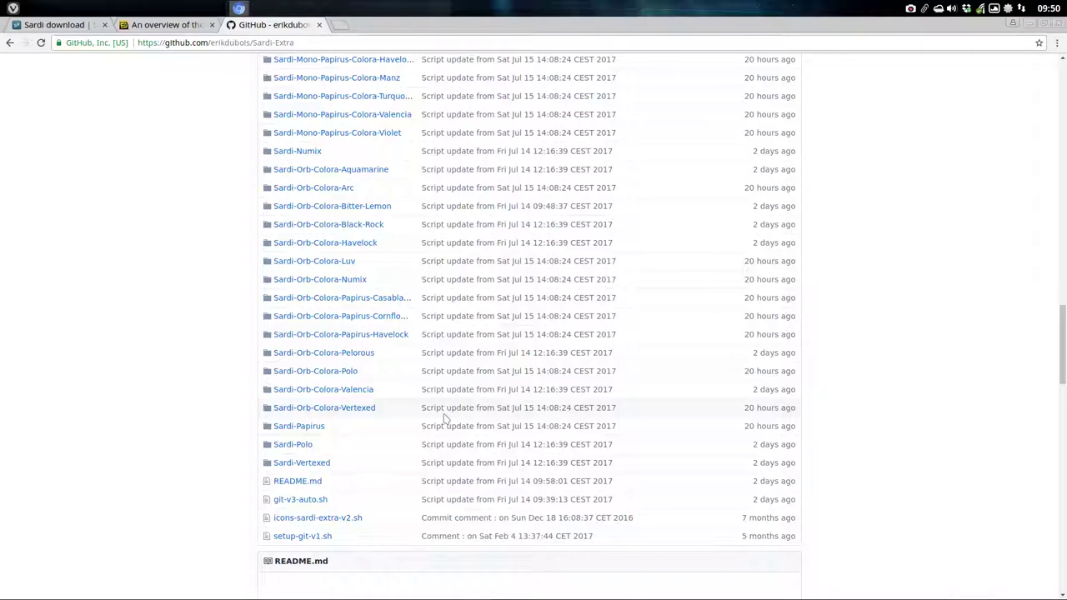
scroll(909, 311, up, 5)
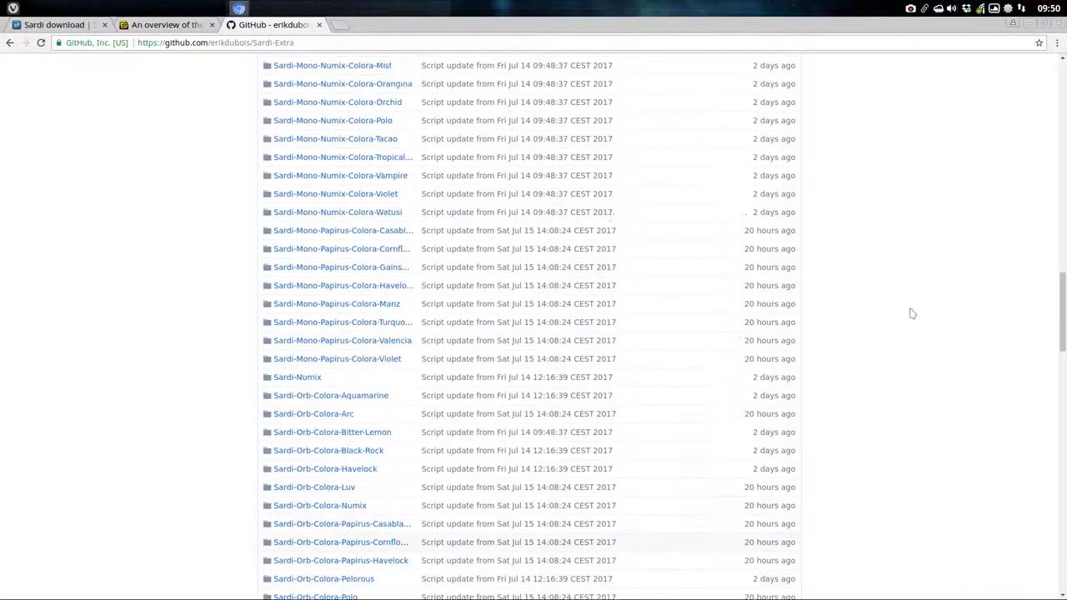
scroll(908, 311, up, 5)
scroll(911, 314, up, 5)
scroll(908, 312, up, 5)
scroll(896, 310, up, 5)
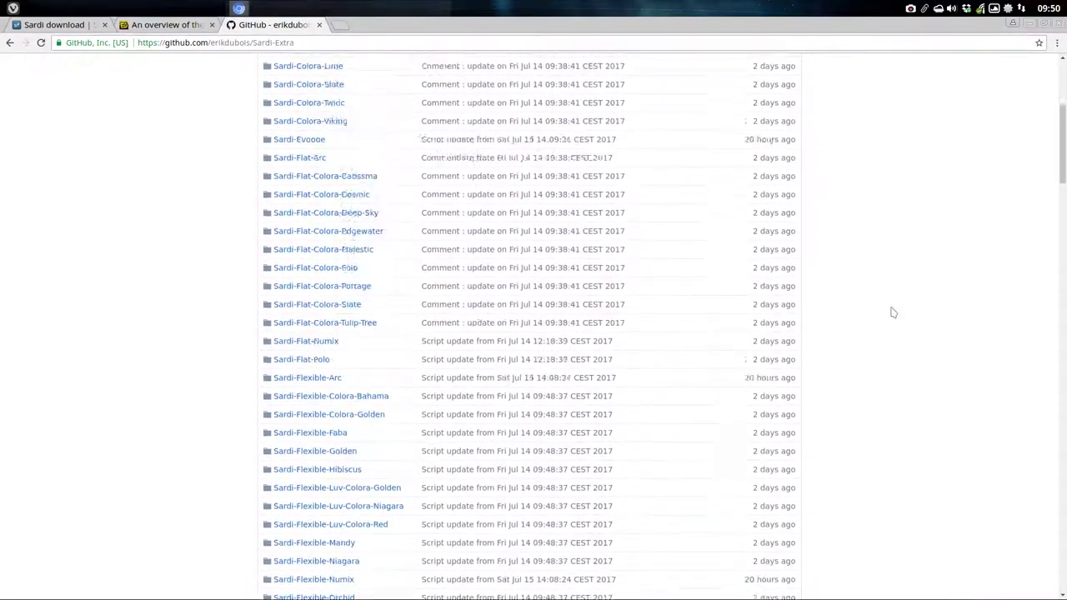
scroll(883, 313, up, 5)
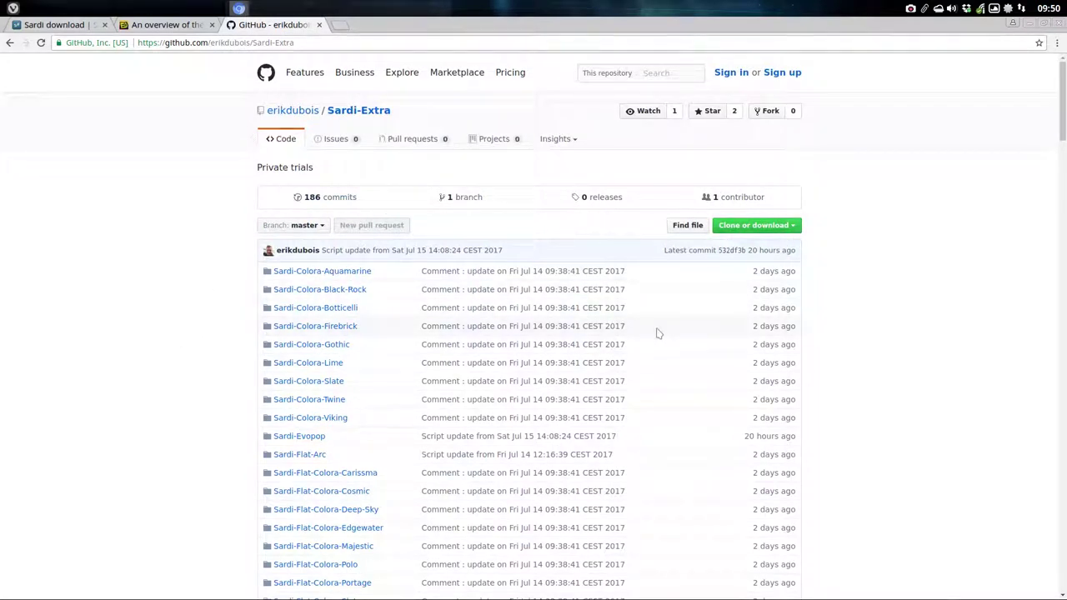
Minimize Chromium, launch File Manager from the desktop menu, and enlarge its window.
click(1031, 23)
right_click(290, 35)
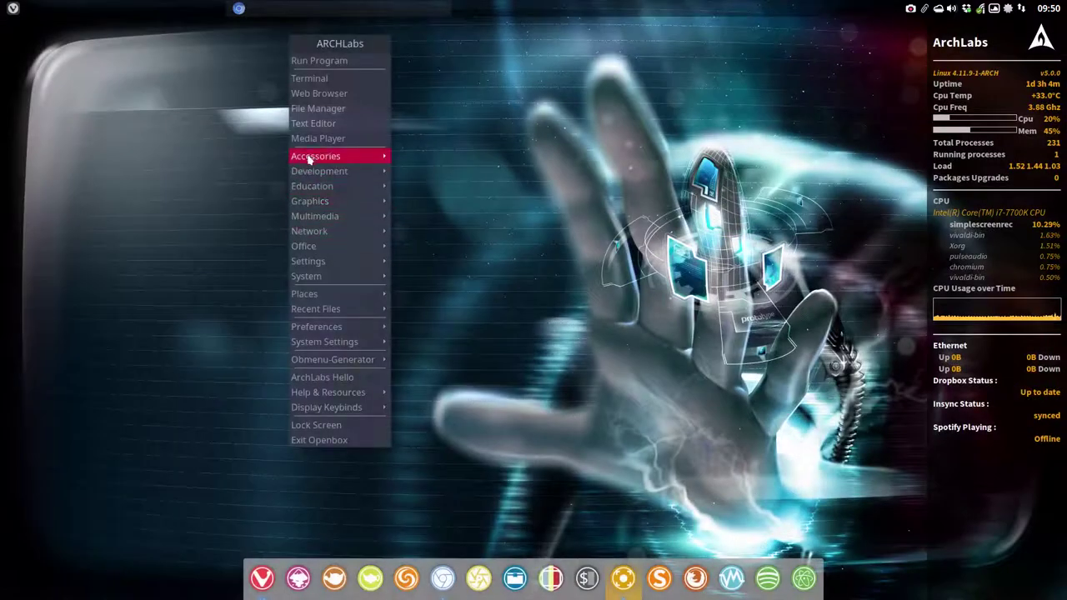
click(321, 112)
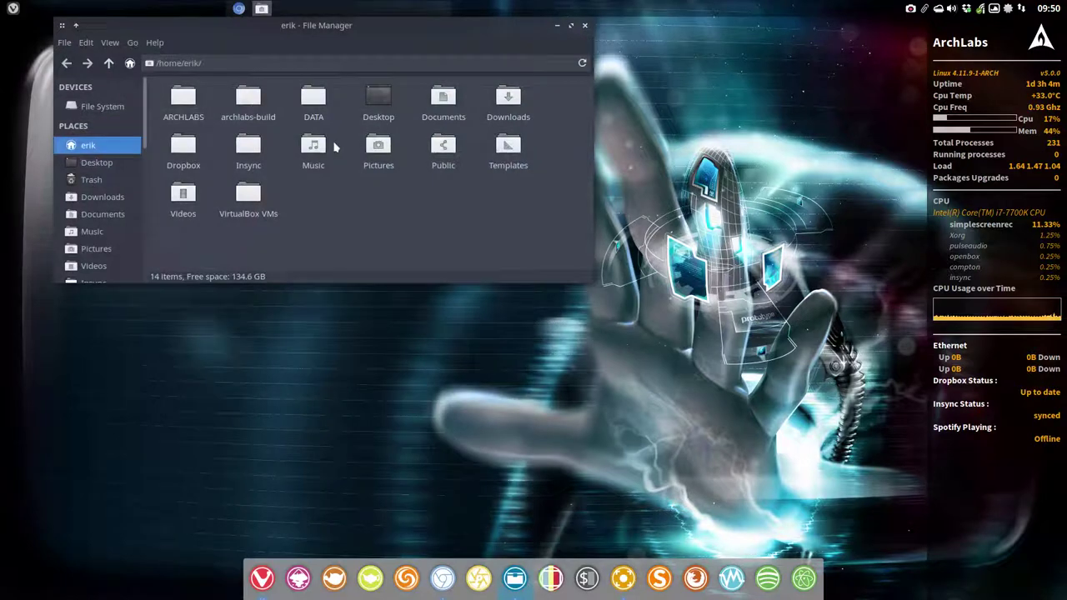
drag(594, 286, 700, 481)
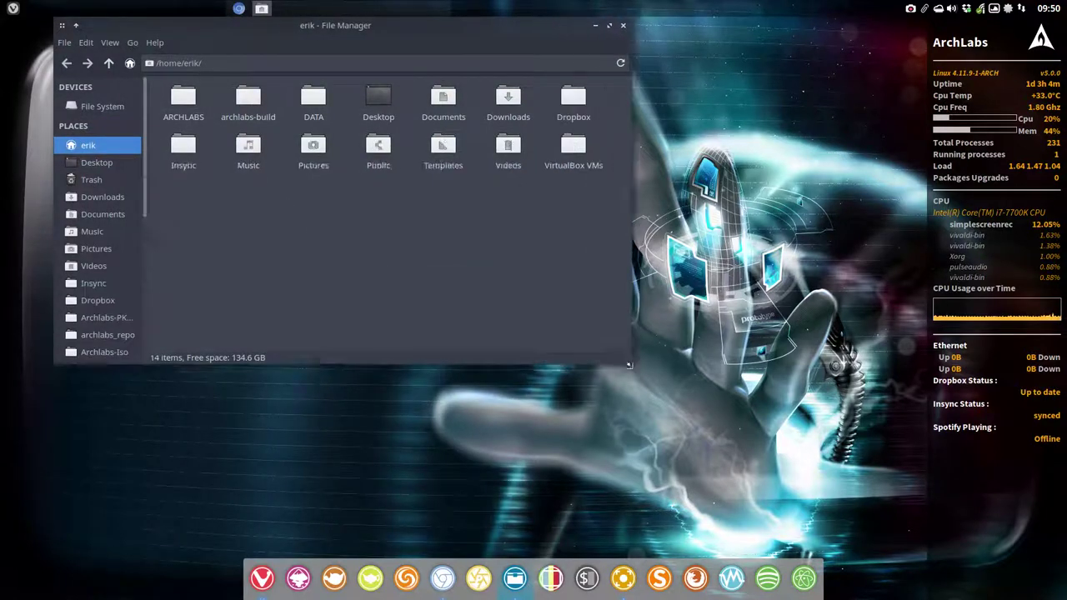
Navigate through the hidden home folders to ~/.icons.
click(112, 407)
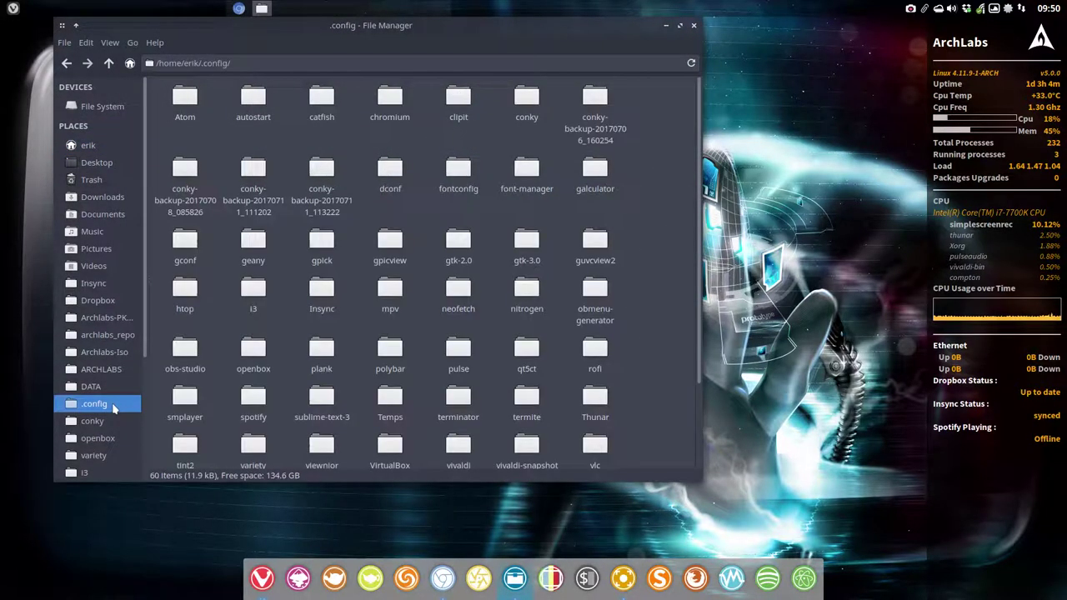
scroll(109, 437, down, 2)
scroll(105, 442, down, 2)
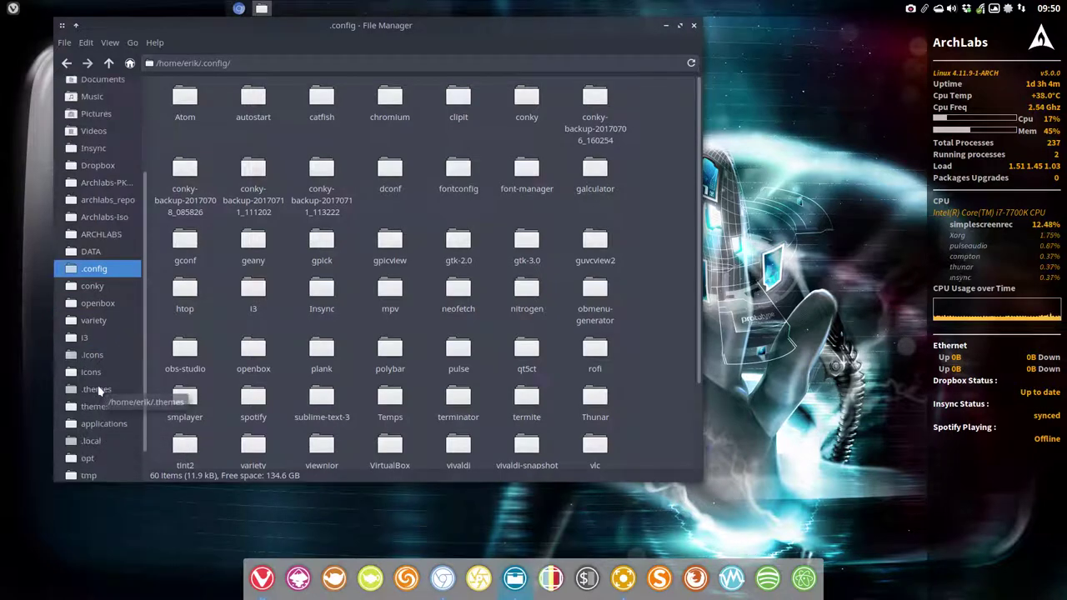
click(99, 357)
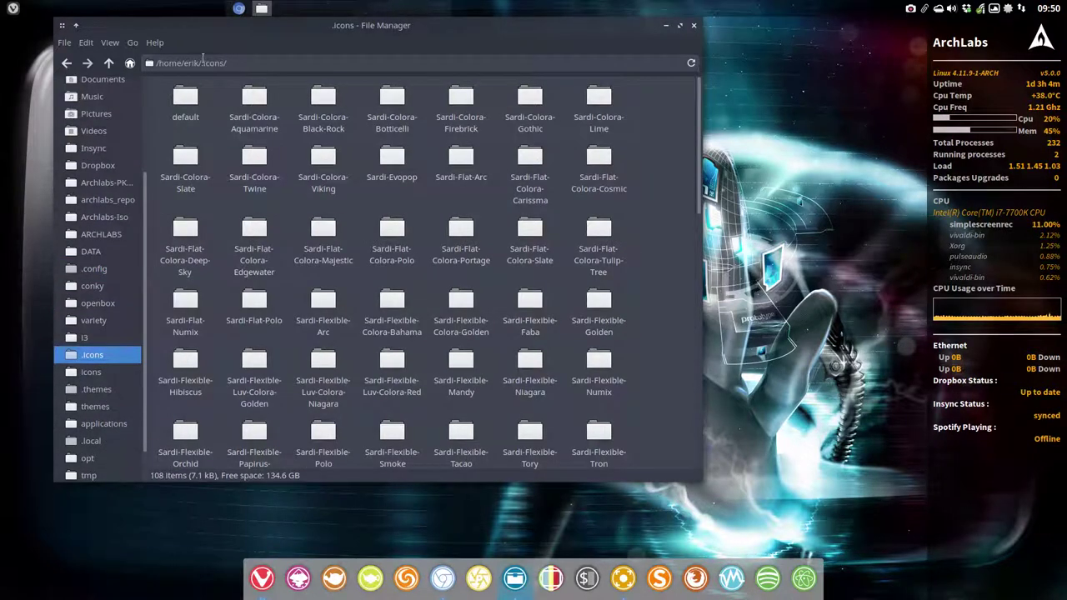
click(158, 62)
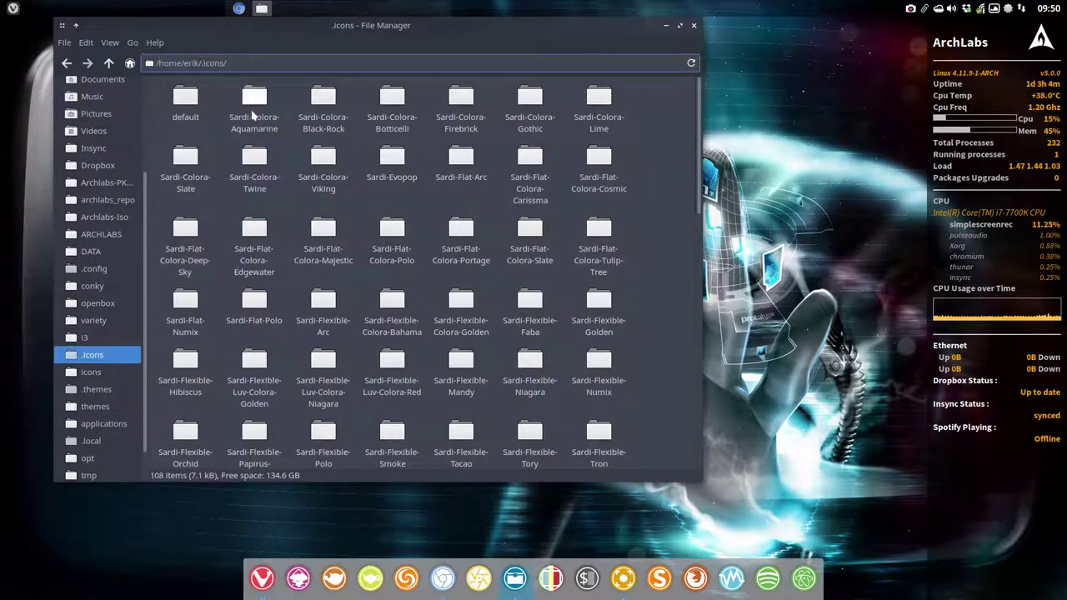
Select all 108 items in .icons, then select only the Sardi-Colora-Aquamarine folder.
scroll(341, 228, down, 5)
click(341, 229)
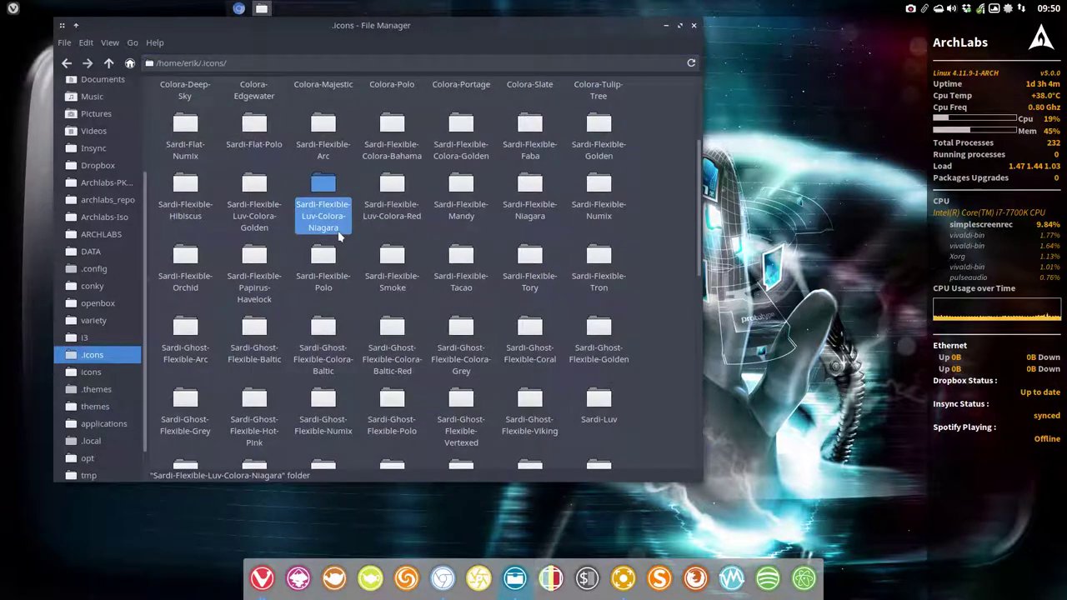
key(ctrl+a)
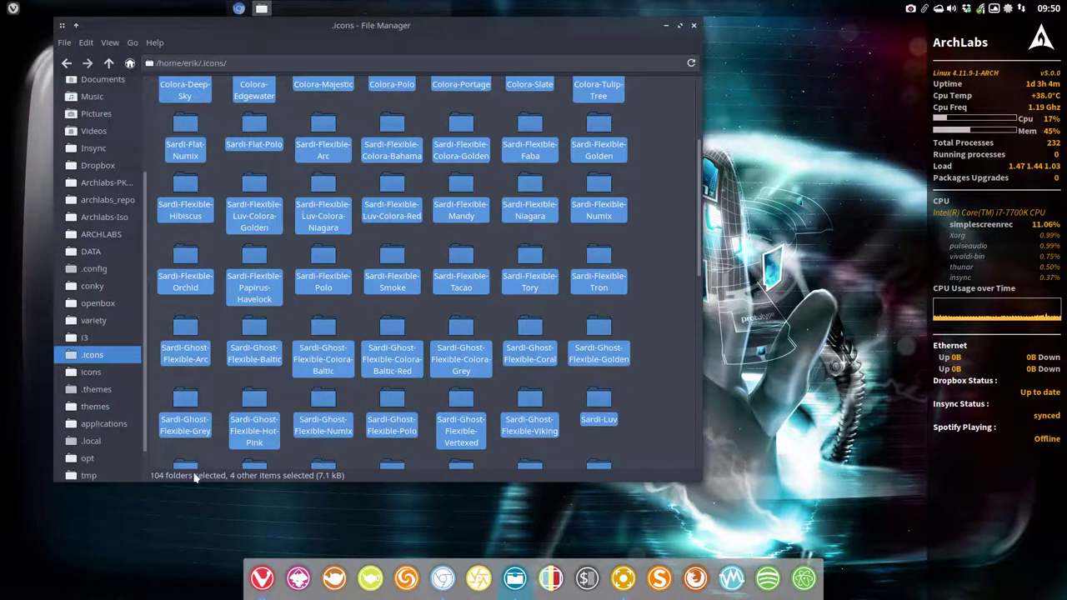
scroll(197, 459, down, 1)
scroll(197, 460, up, 5)
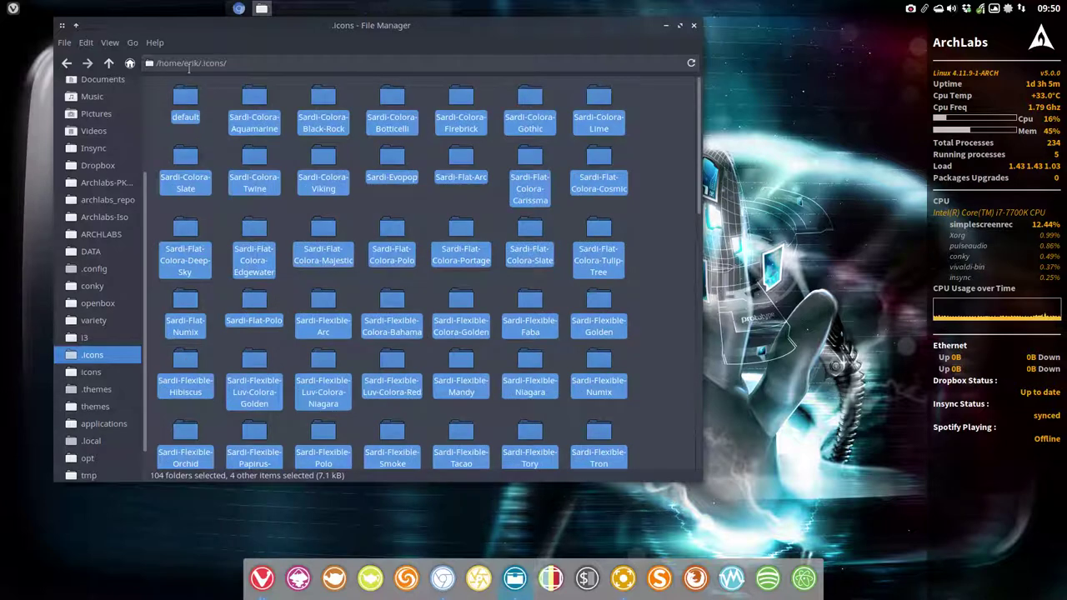
click(209, 98)
click(255, 100)
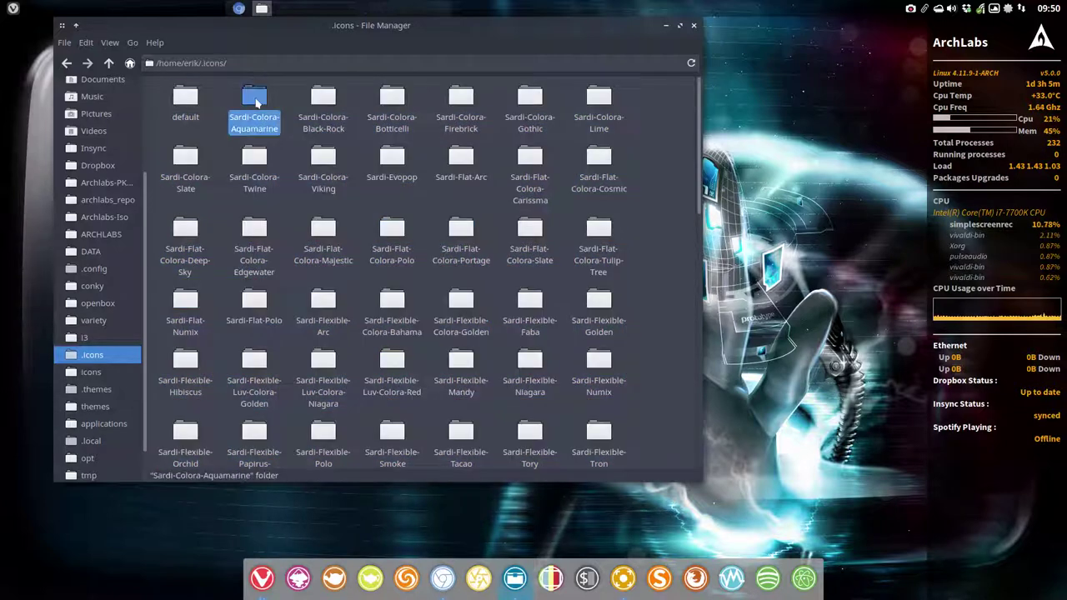